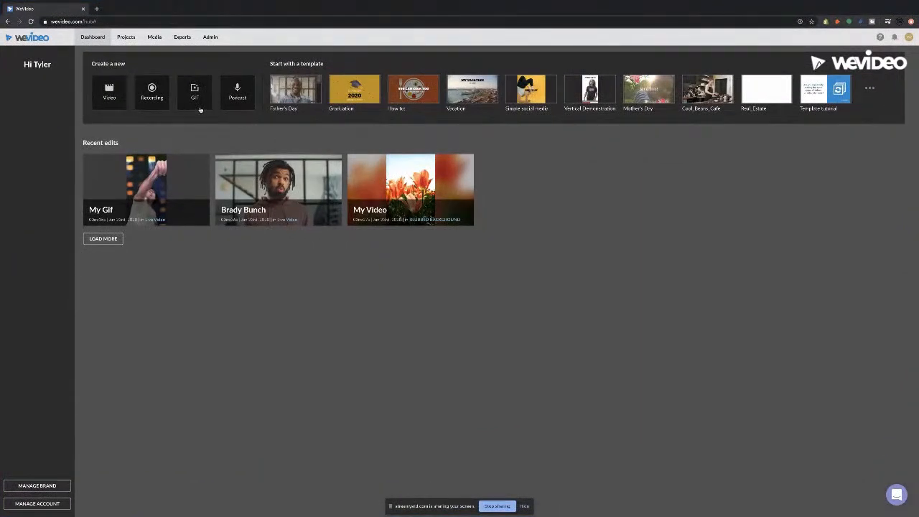
Step: Create a new Square 1:1 GIF saved into the GIF TIME project and start editing it
left_click(201, 110)
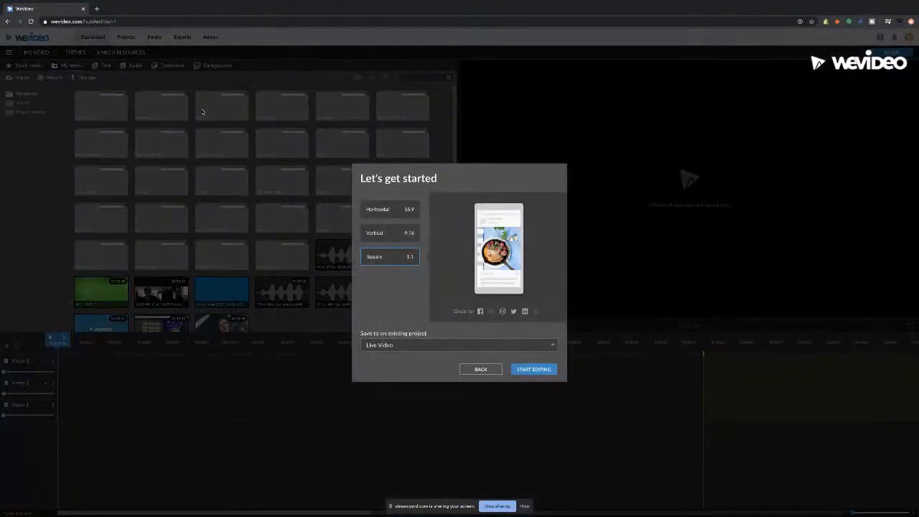
left_click(401, 212)
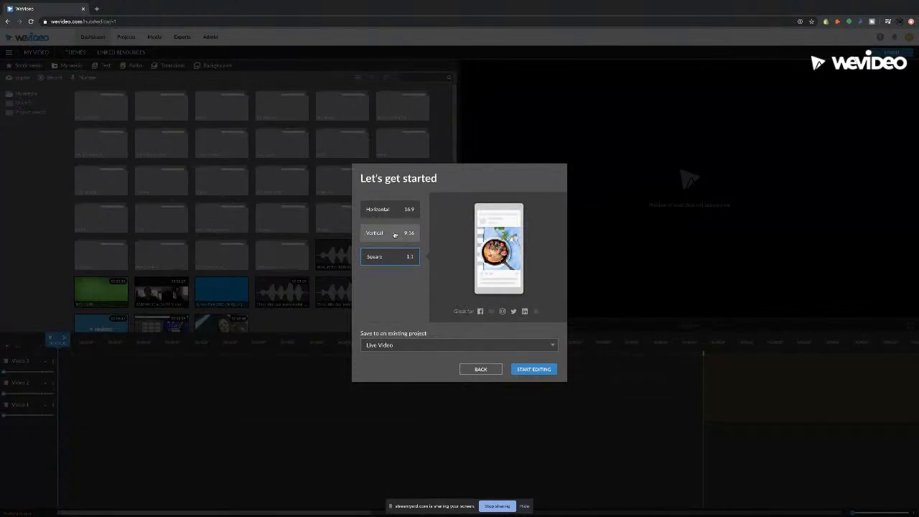
left_click(393, 208)
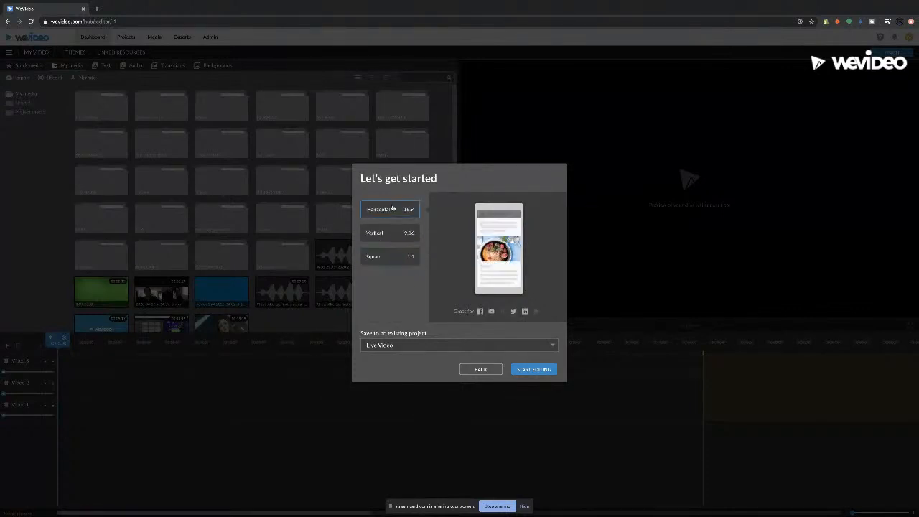
left_click(402, 256)
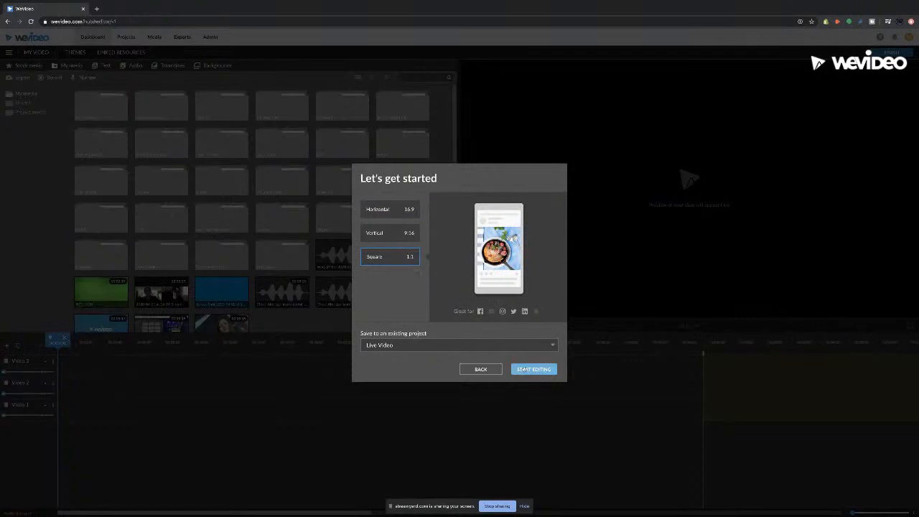
left_click(535, 345)
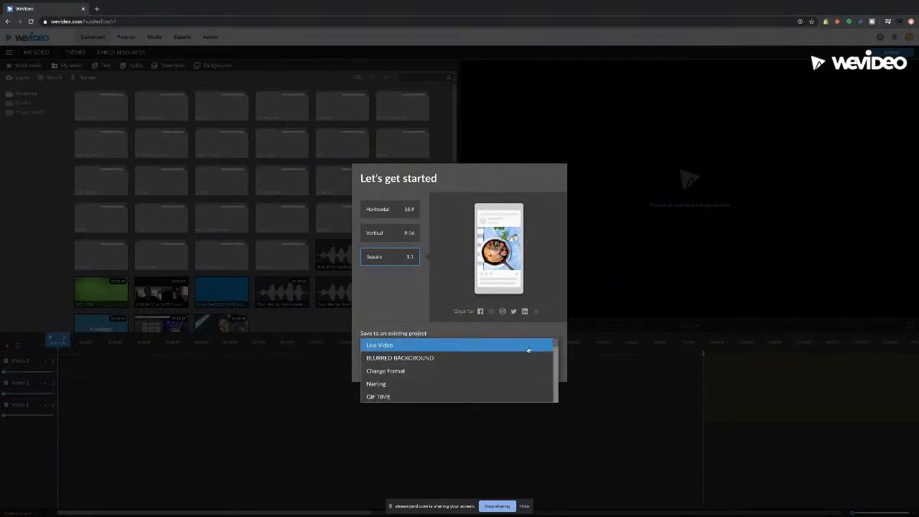
left_click(416, 396)
left_click(528, 371)
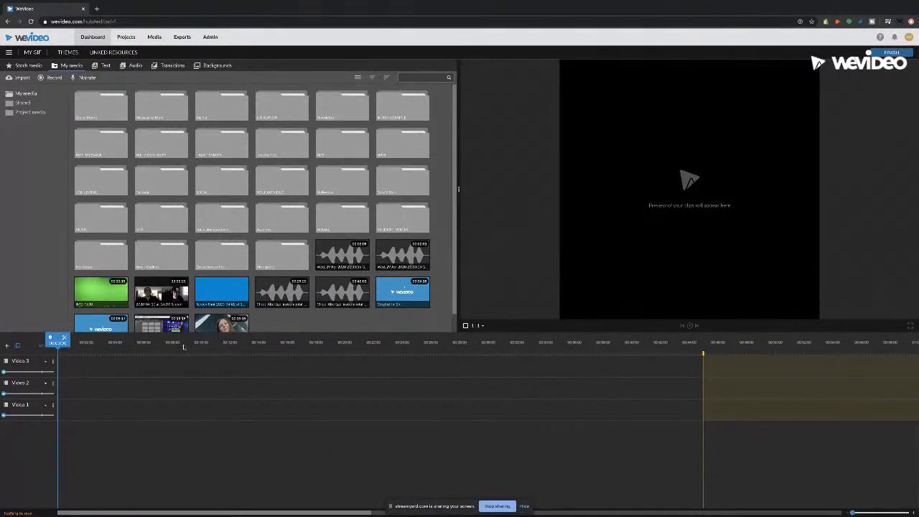
Step: Go from Projects back to the Dashboard and open My Gif from Recent edits
left_click(125, 38)
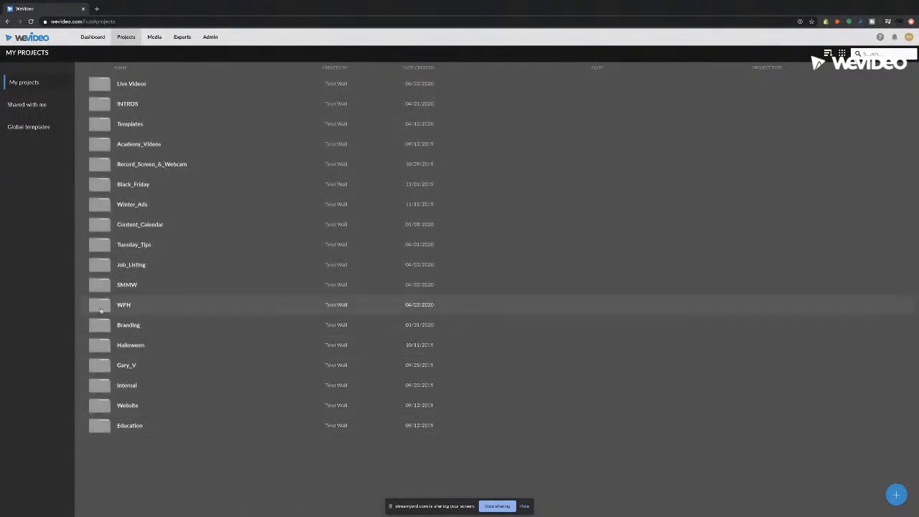
left_click(88, 44)
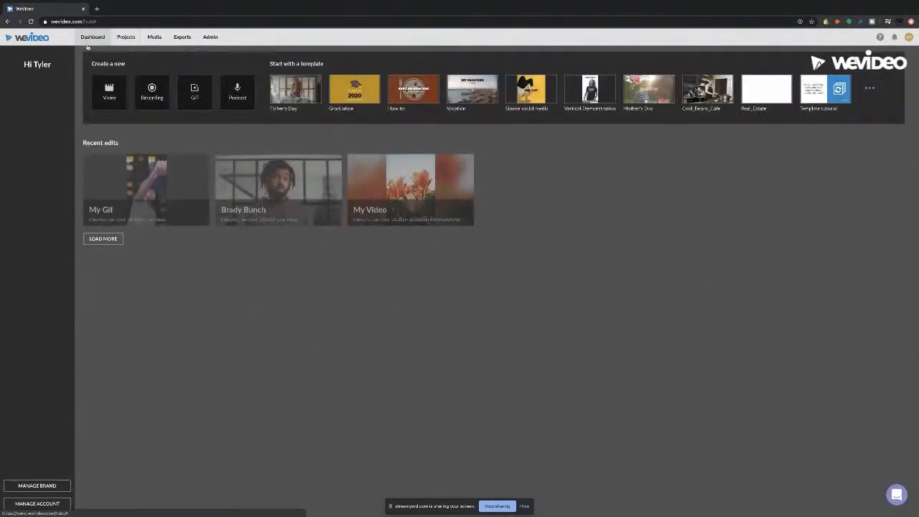
left_click(185, 213)
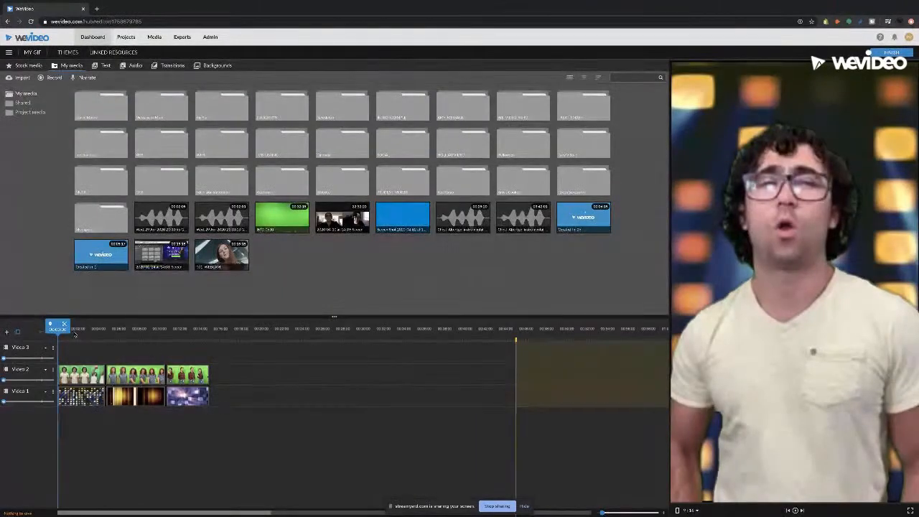
Step: Scrub the My Gif preview to a later frame and show the Stock media library
left_click_drag(64, 331, 66, 331)
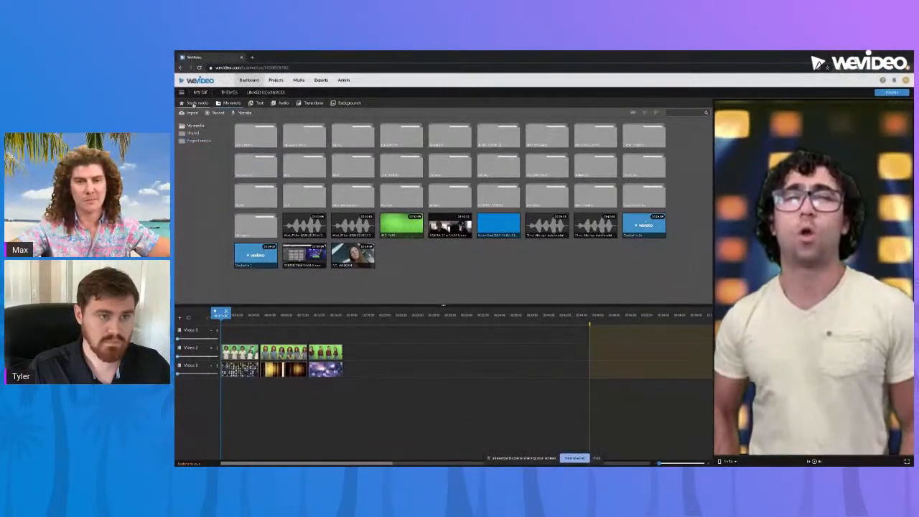
left_click(23, 66)
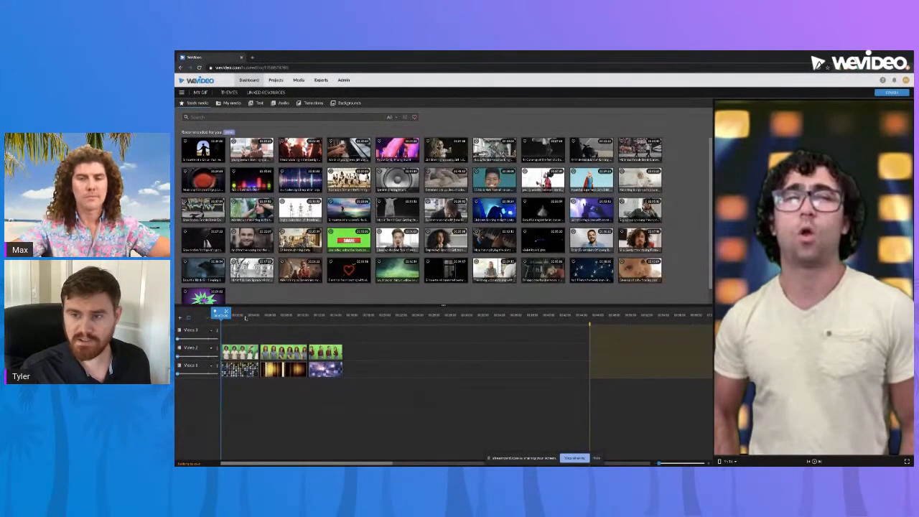
key("space")
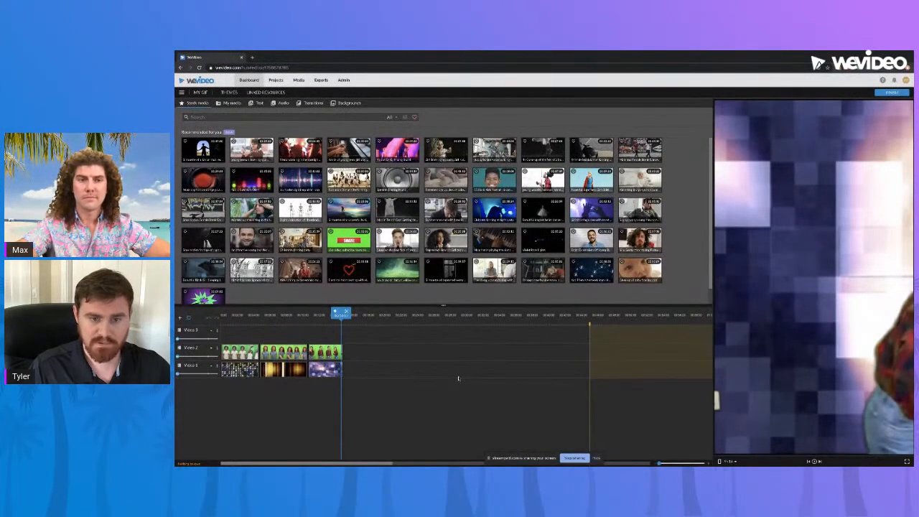
left_click_drag(345, 316, 221, 313)
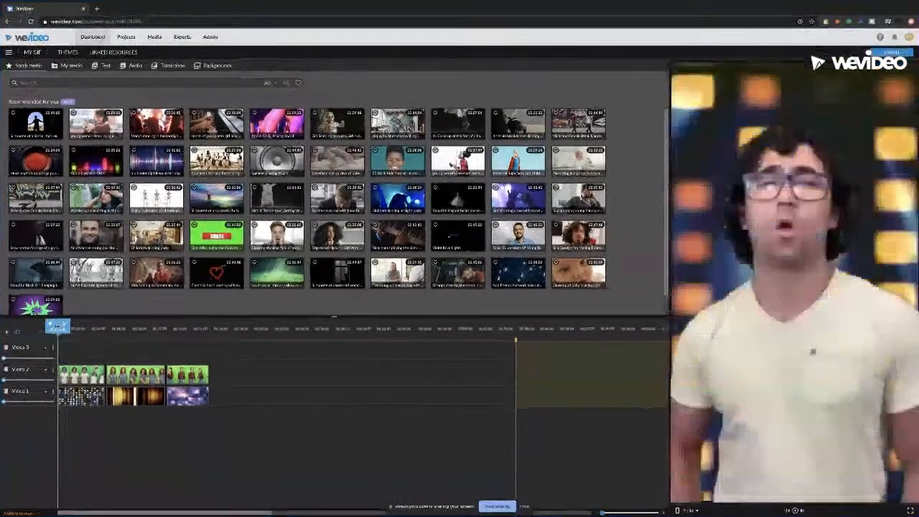
key("space")
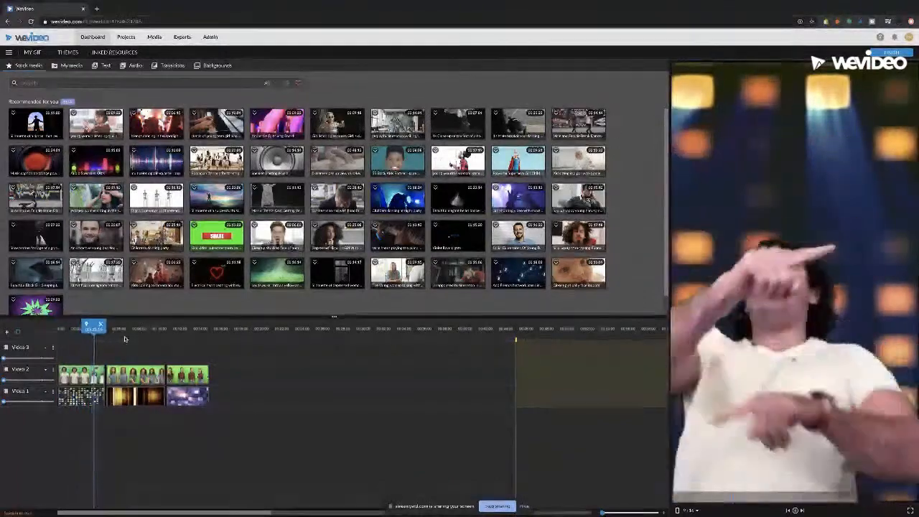
left_click_drag(139, 330, 81, 330)
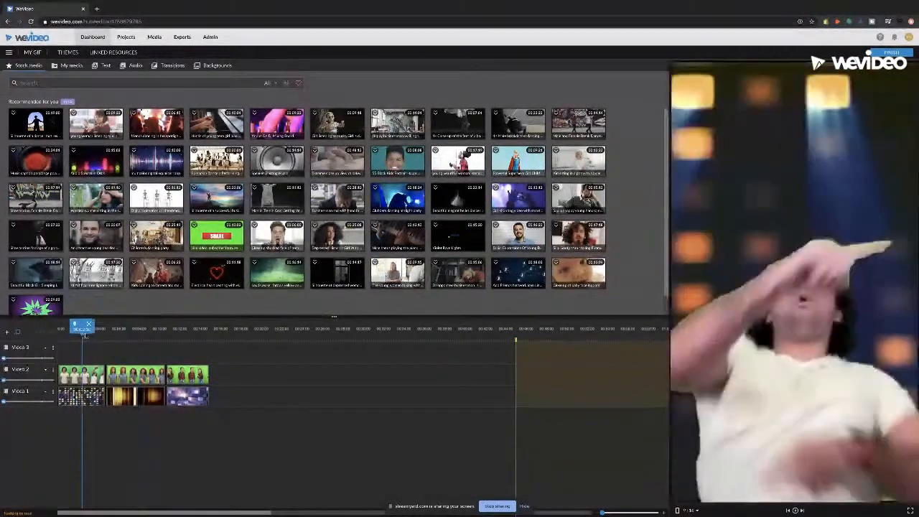
Step: Finish the project and set the export title to 'My Gif 1'
left_click(910, 50)
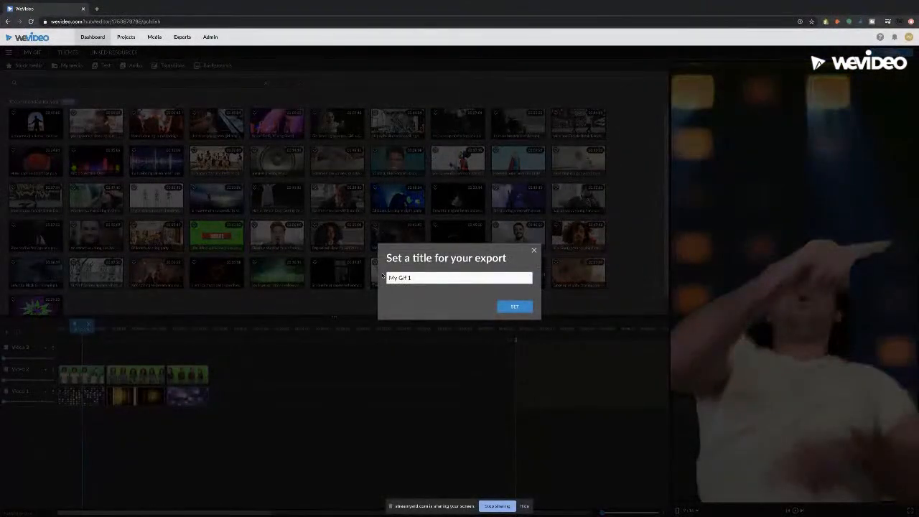
left_click(511, 308)
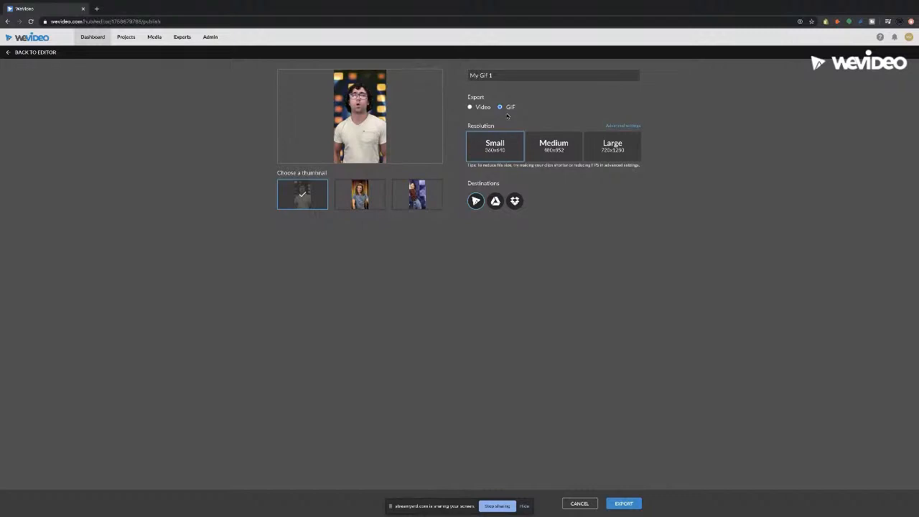
left_click(558, 153)
left_click(607, 152)
left_click(534, 154)
left_click(503, 153)
left_click(572, 154)
left_click(608, 154)
left_click(572, 157)
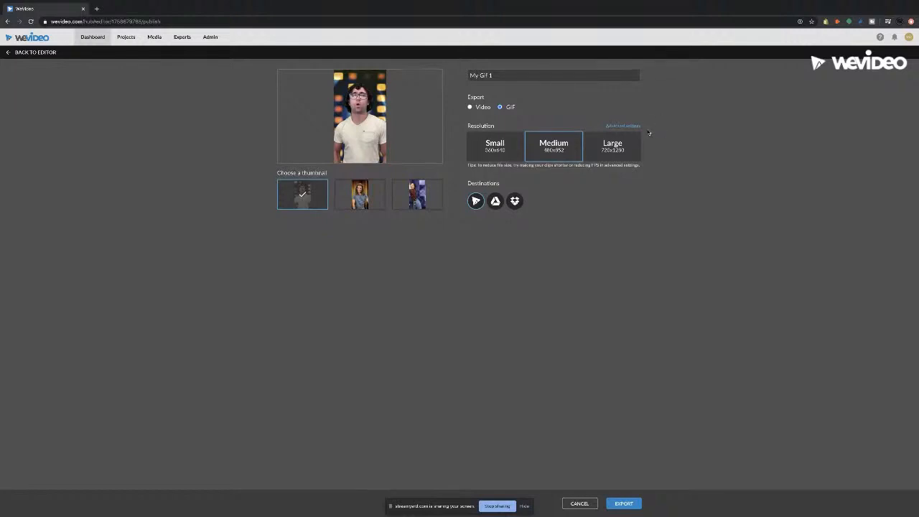
left_click(638, 128)
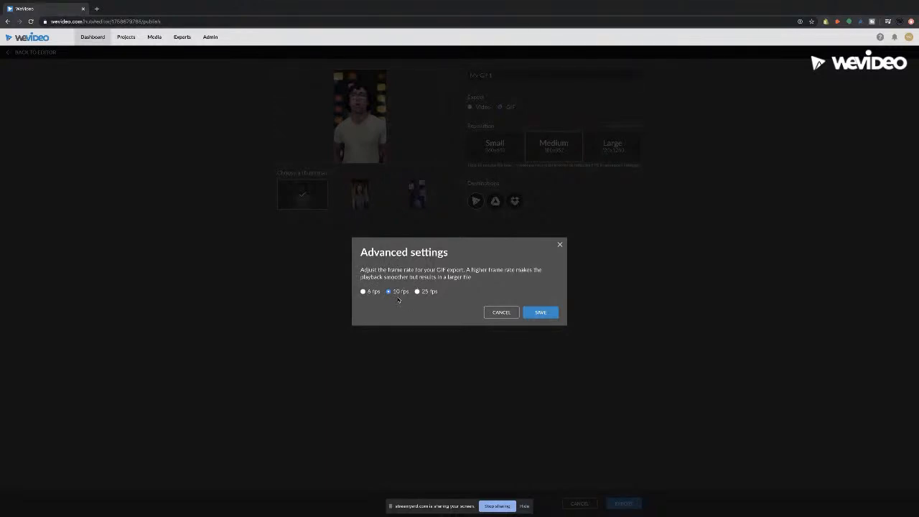
left_click(363, 292)
left_click(388, 291)
left_click(417, 292)
left_click(389, 291)
left_click(538, 314)
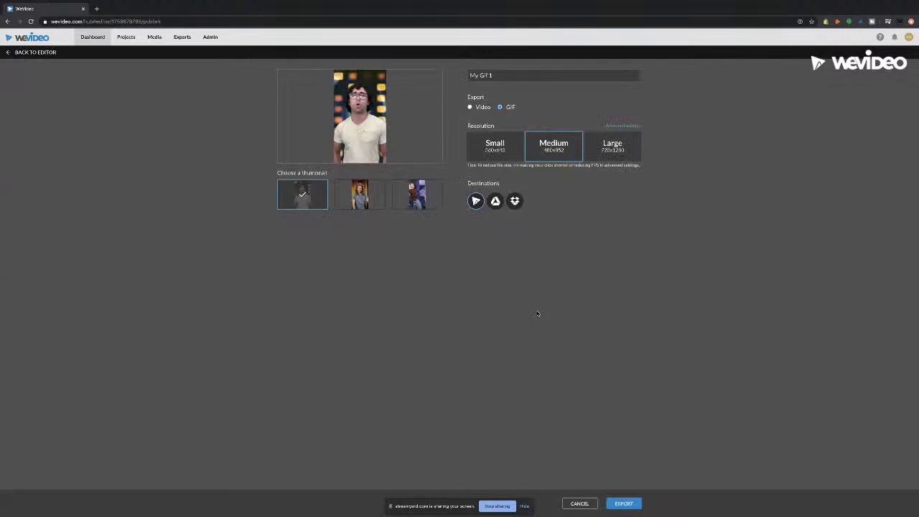
left_click(515, 158)
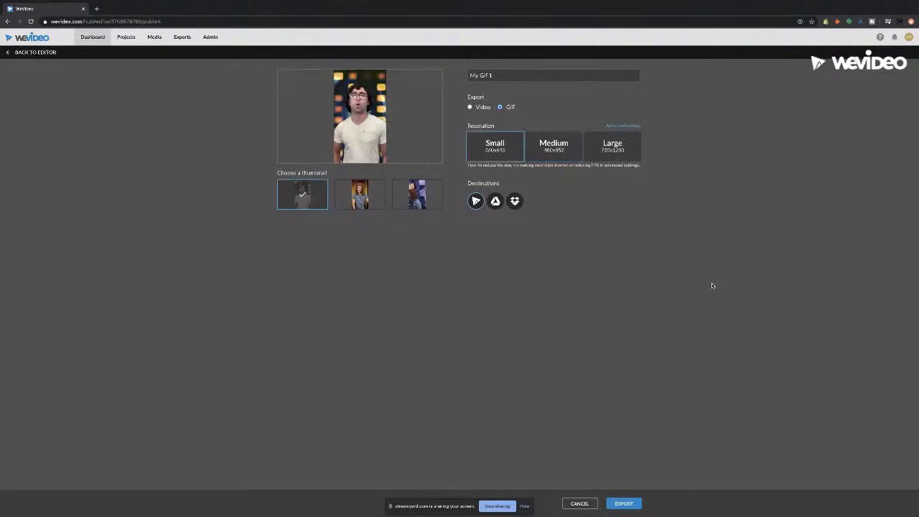
Step: Export My Gif 1 as a GIF, then return to the Dashboard to find it under Recent edits
left_click(638, 504)
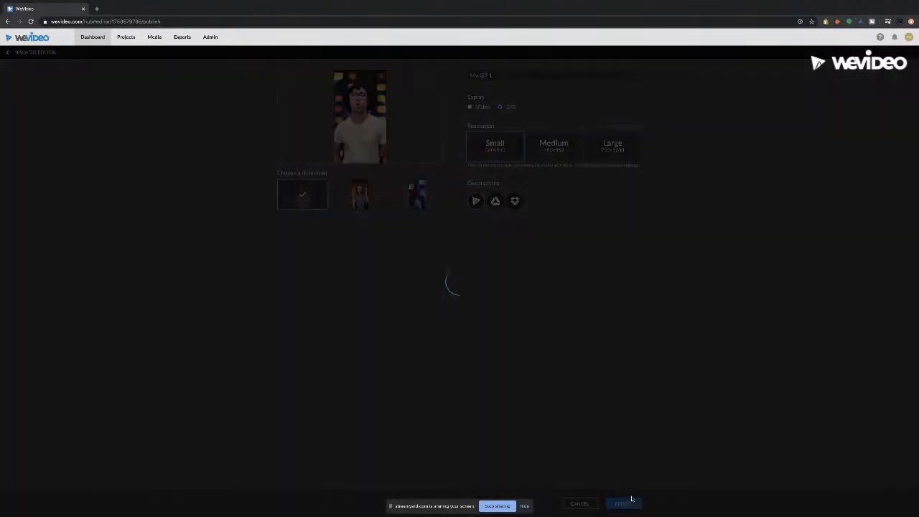
left_click(526, 507)
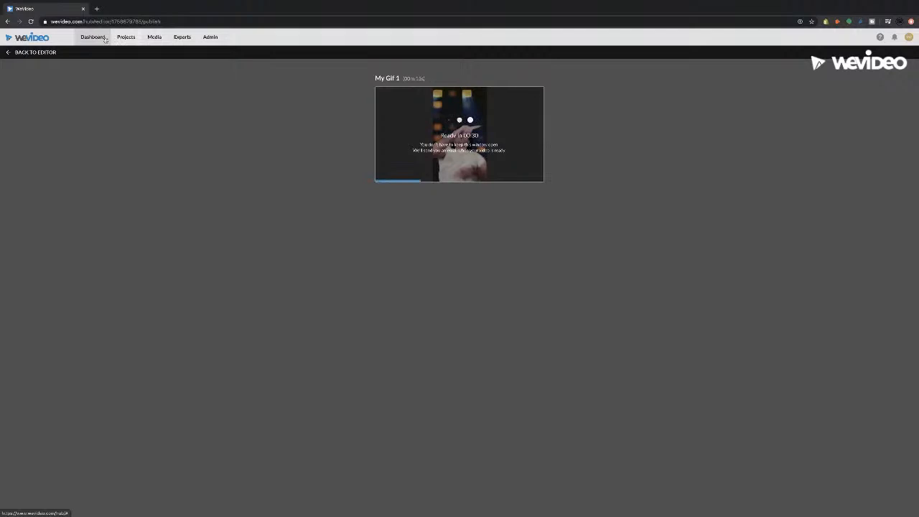
left_click(123, 37)
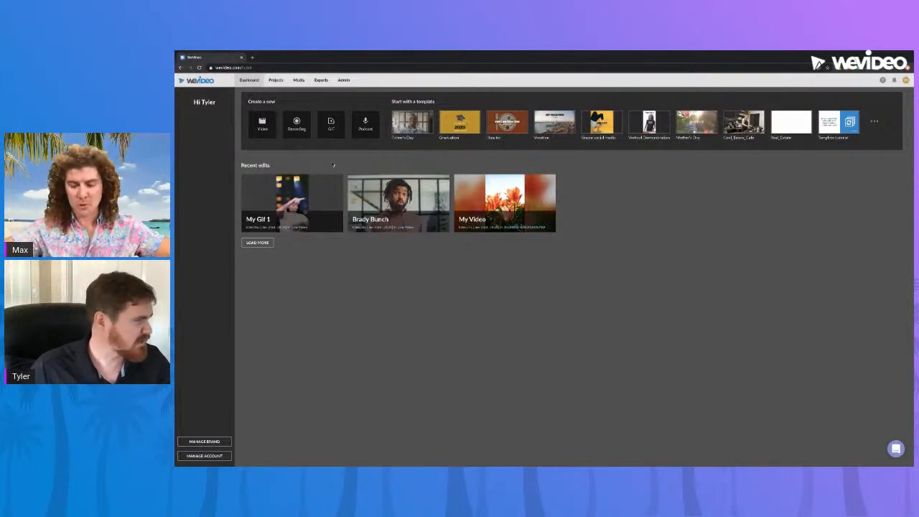
mouse_move(328, 214)
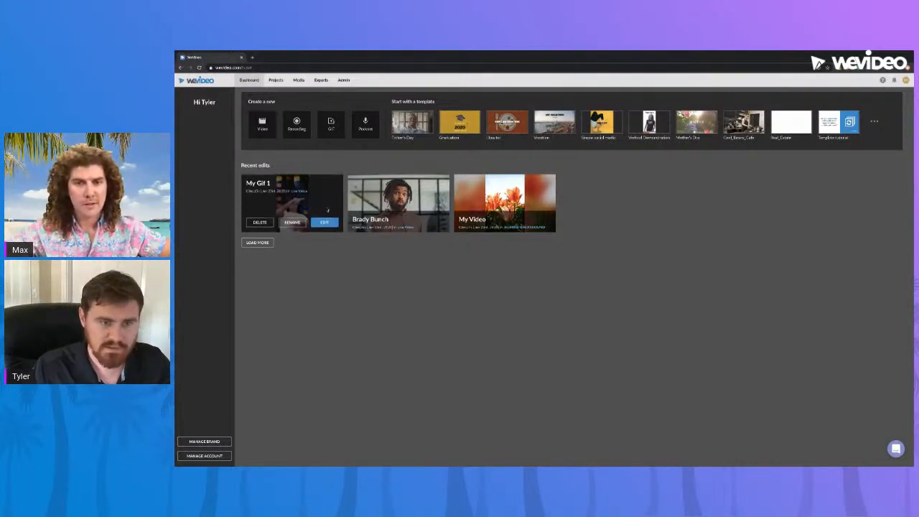
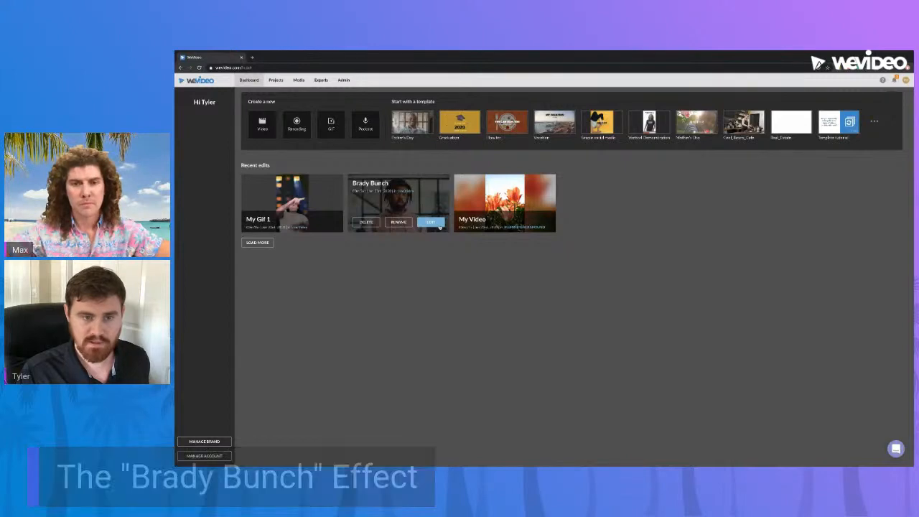
Step: Open the Brady Bunch project and play its 3x3 face grid from the start
left_click(439, 225)
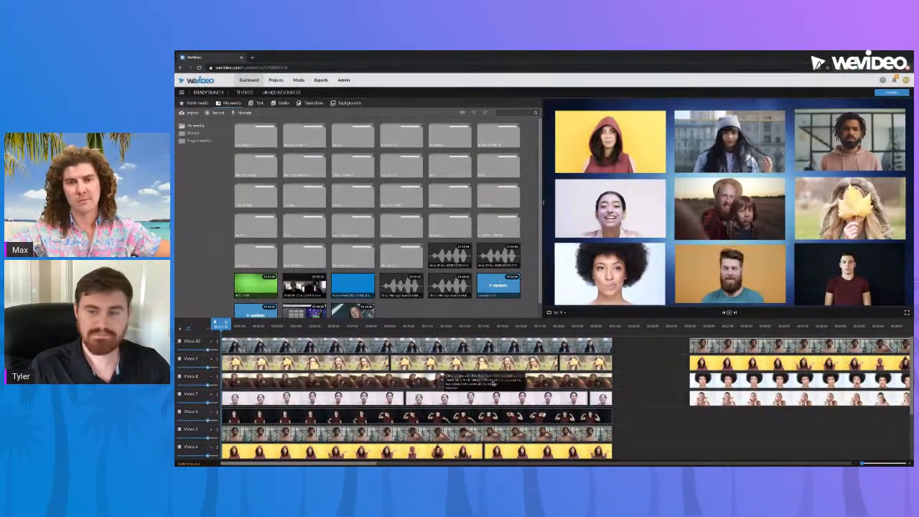
scroll(494, 385, "down", 3)
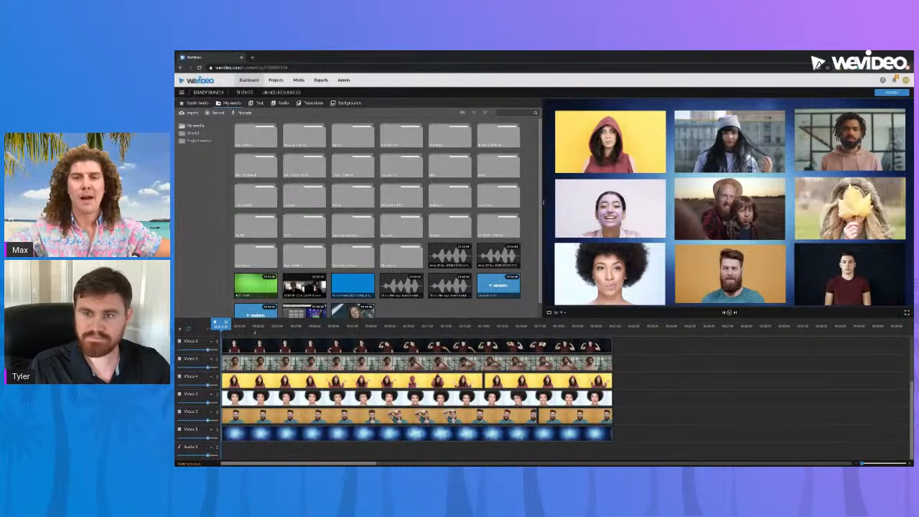
left_click_drag(254, 333, 221, 333)
key("space")
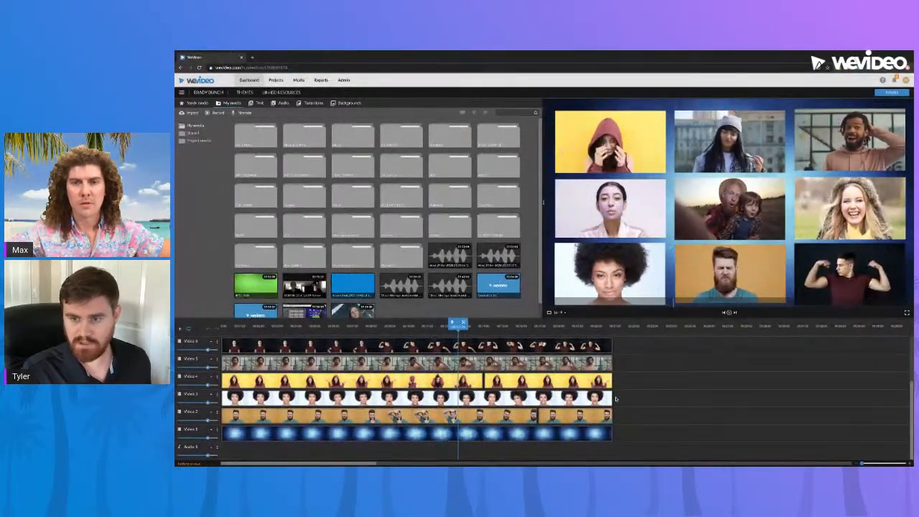
Step: Scrub back through the grid, then jump to the empty gap after the clips
scroll(616, 399, "up", 3)
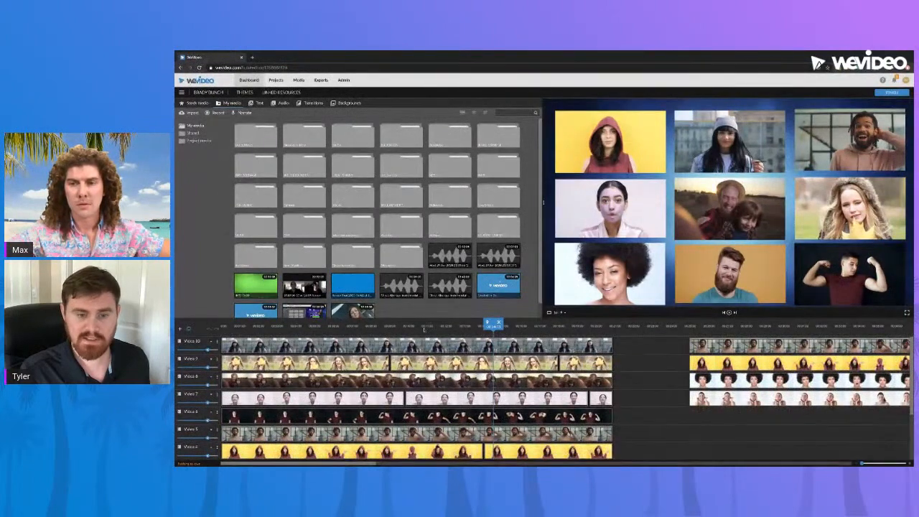
left_click_drag(423, 326, 257, 327)
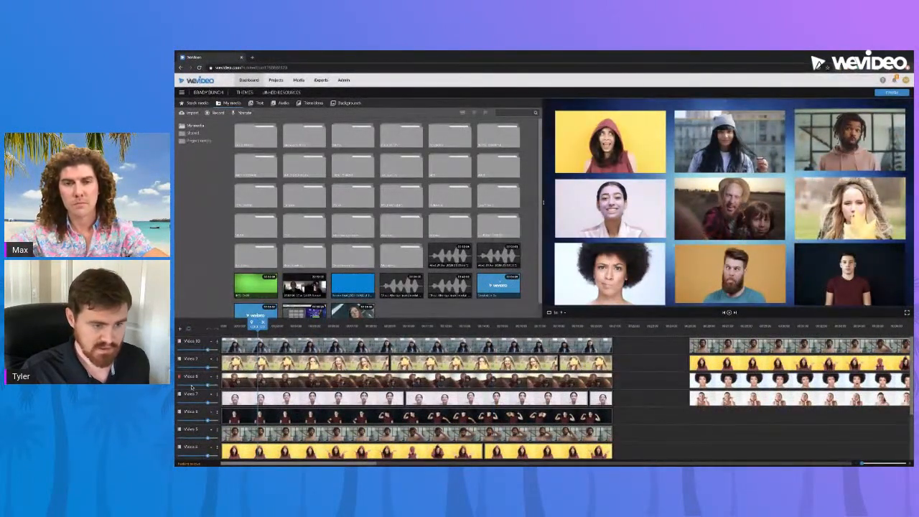
scroll(191, 410, "down", 3)
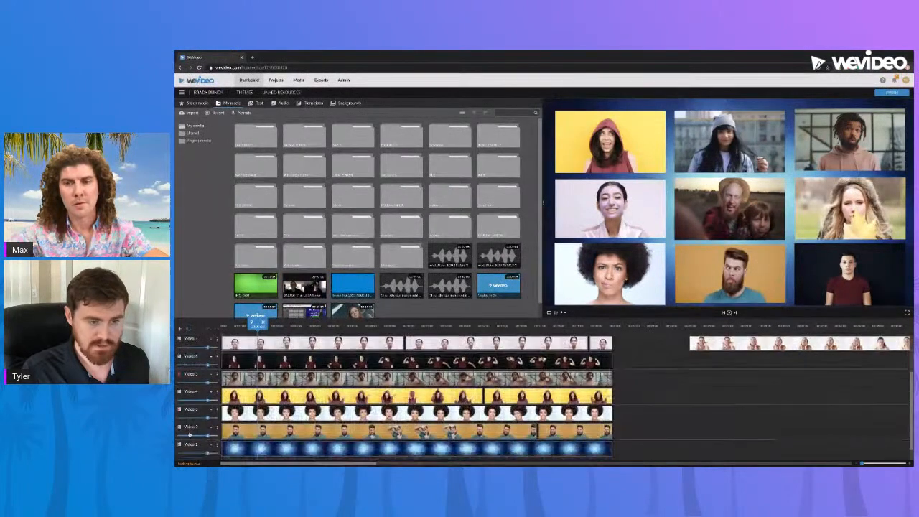
scroll(260, 421, "up", 3)
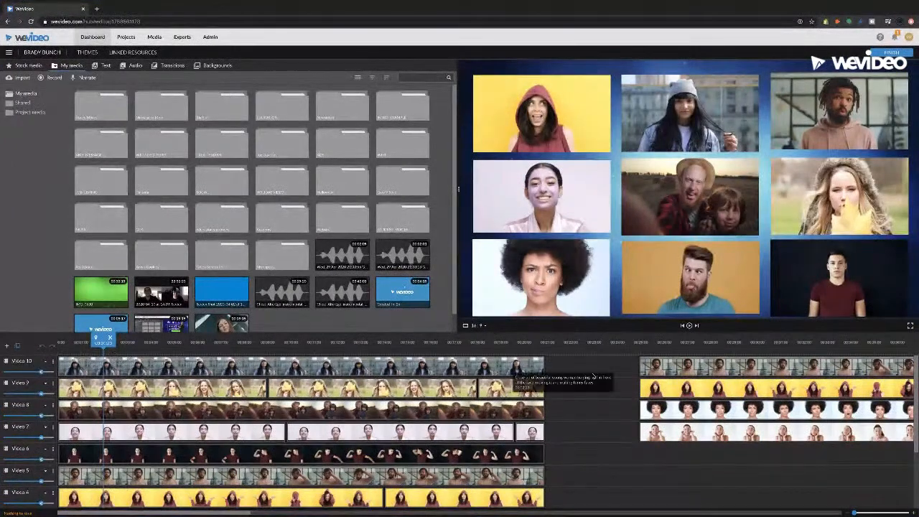
left_click(603, 343)
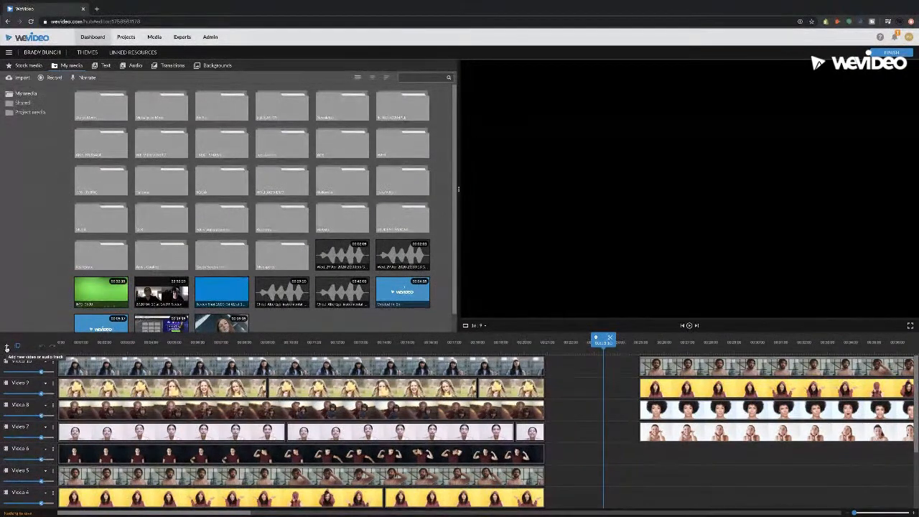
Step: Add an empty video track at the top of the timeline and name it Face1
left_click(7, 348)
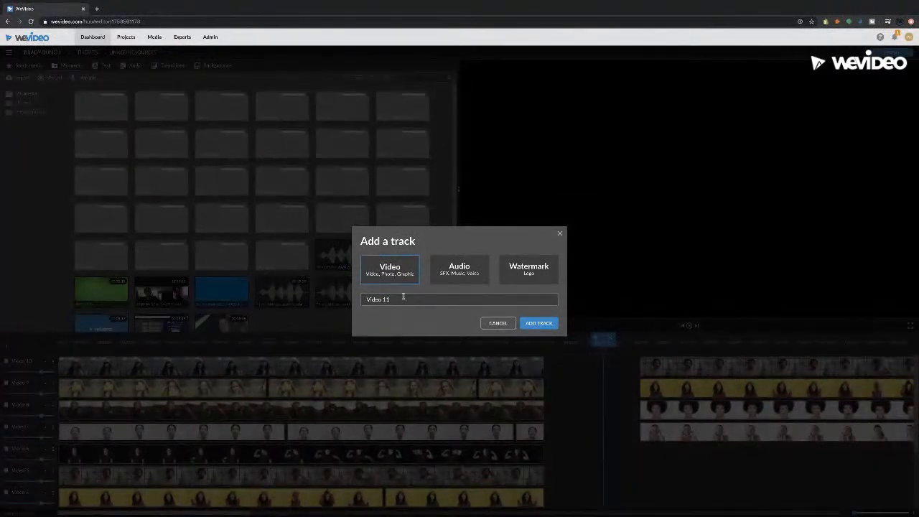
left_click(539, 324)
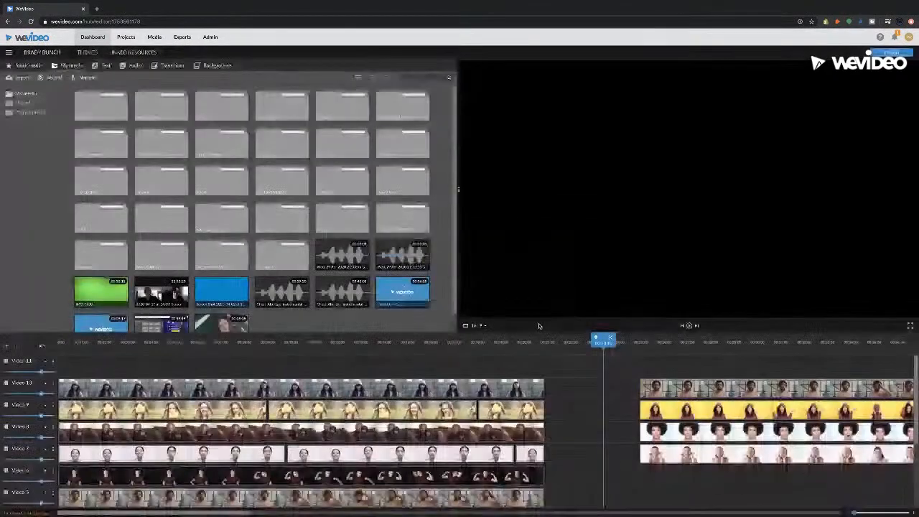
left_click(24, 361)
left_click_drag(34, 361, 7, 361)
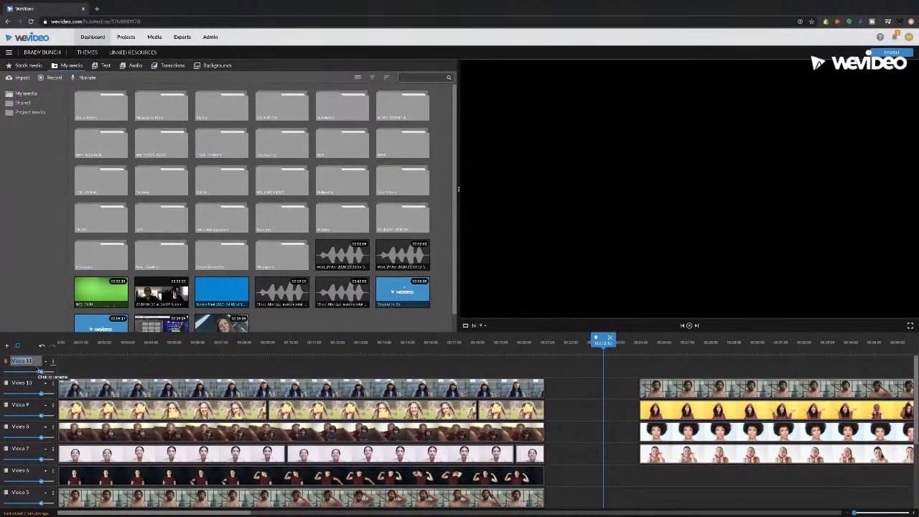
type("Back1")
left_click(120, 374)
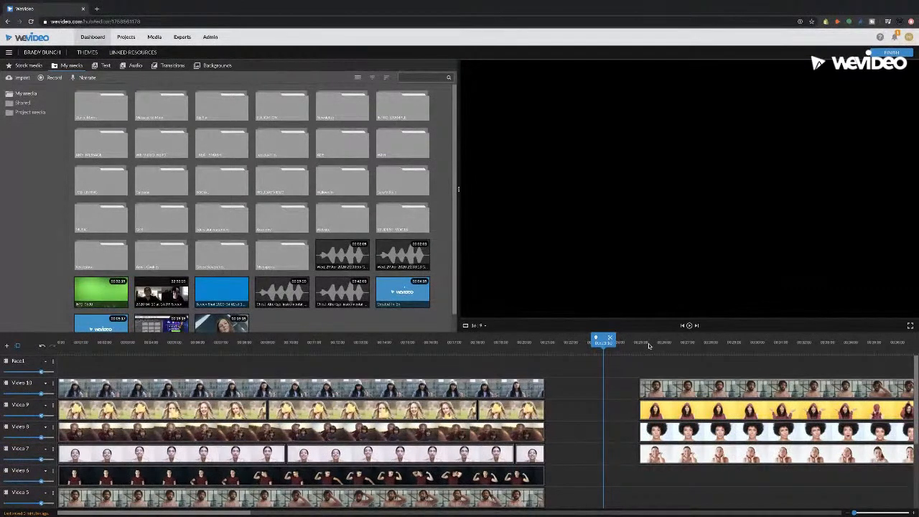
Step: Bring the later clip group into view, with the pink-hoodie man shown full-frame
left_click(651, 349)
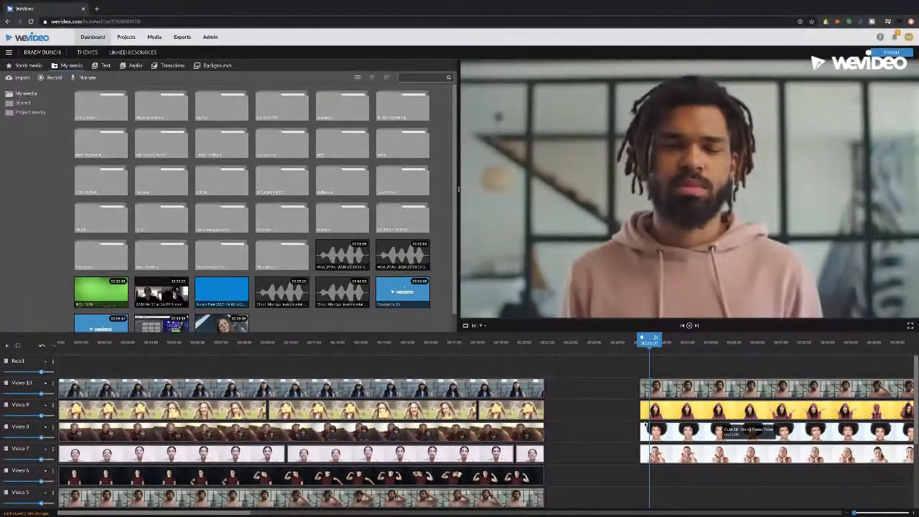
scroll(609, 431, "down", 1)
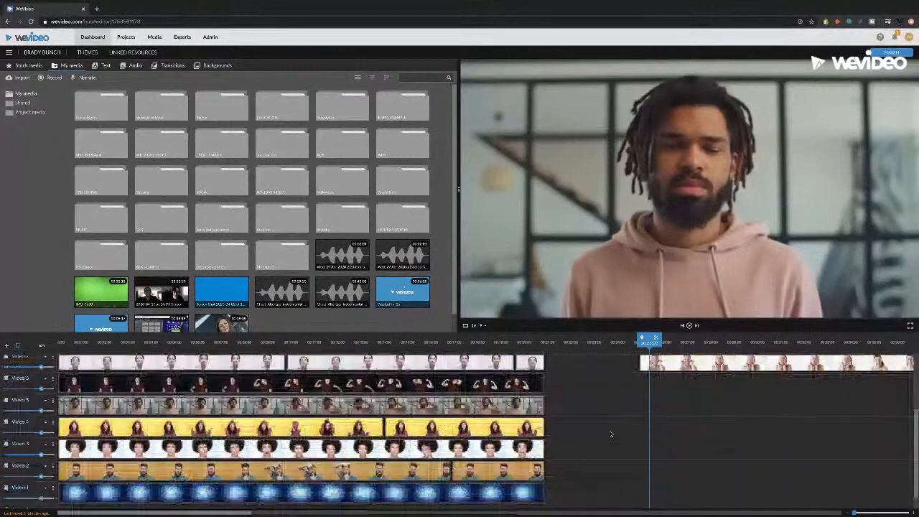
scroll(611, 434, "up", 1)
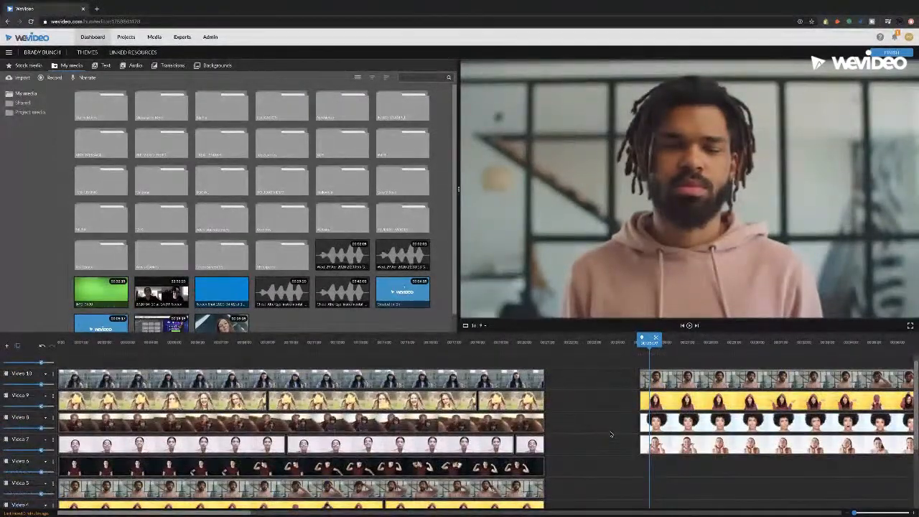
scroll(611, 434, "down", 1)
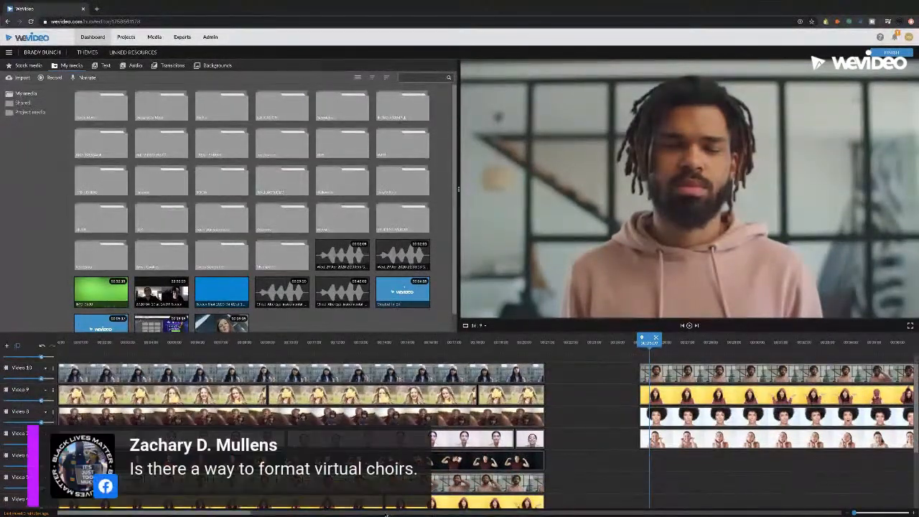
left_click_drag(191, 515, 242, 515)
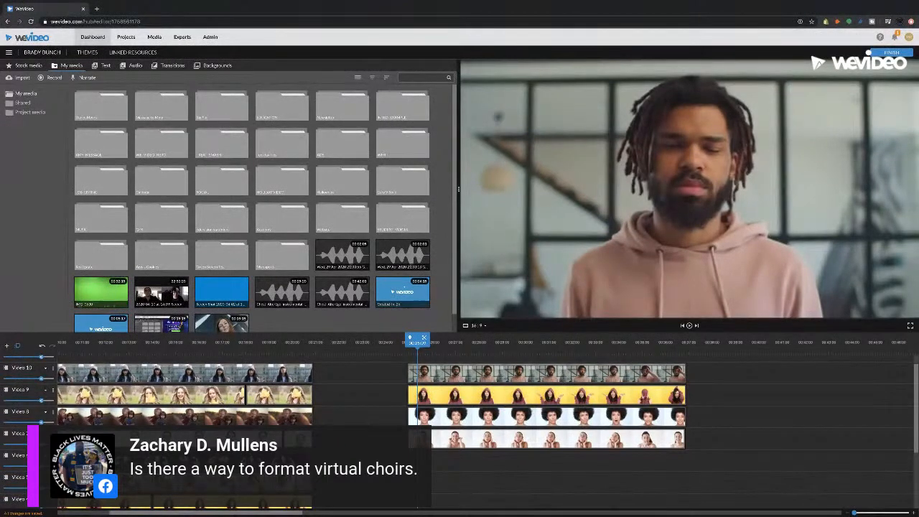
Step: Lower the Video 10 track volume to about 93% for the hoodie clip
left_click(457, 375)
left_click(433, 359)
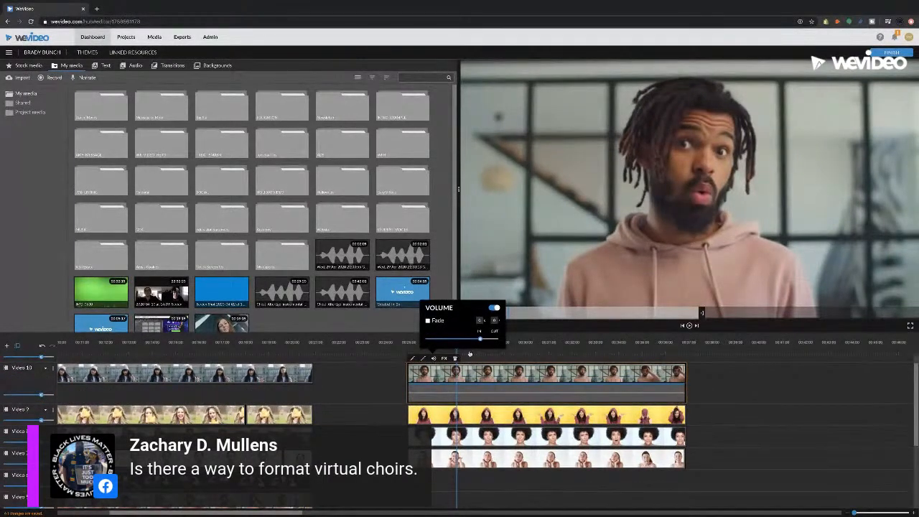
left_click(368, 380)
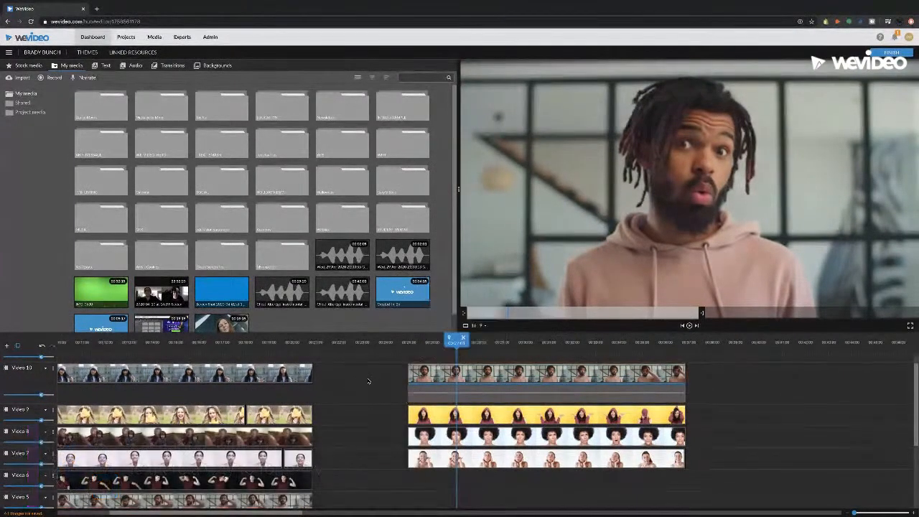
left_click(420, 370)
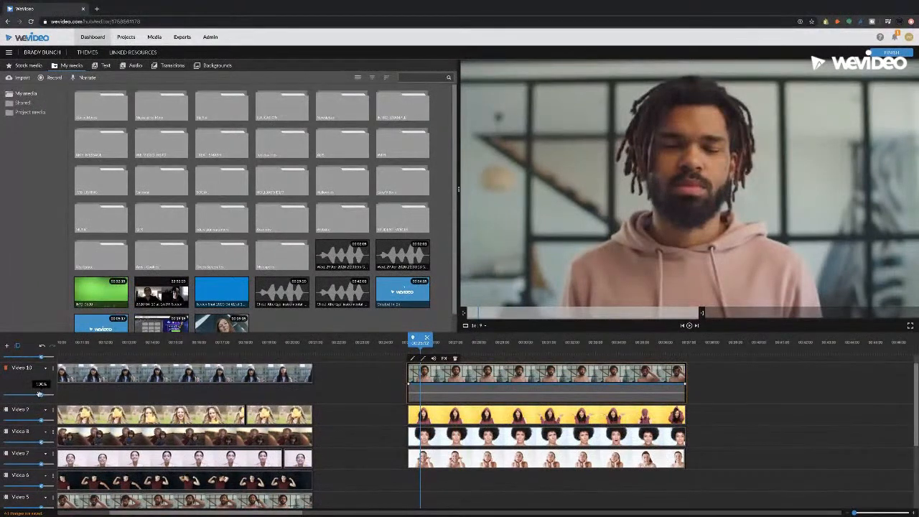
mouse_move(41, 395)
left_mouse_down()
mouse_move(32, 396)
mouse_move(42, 395)
left_mouse_up()
Step: Review the hoodie clip's volume level and fades in the clip editor, then save
left_click(434, 359)
mouse_move(479, 339)
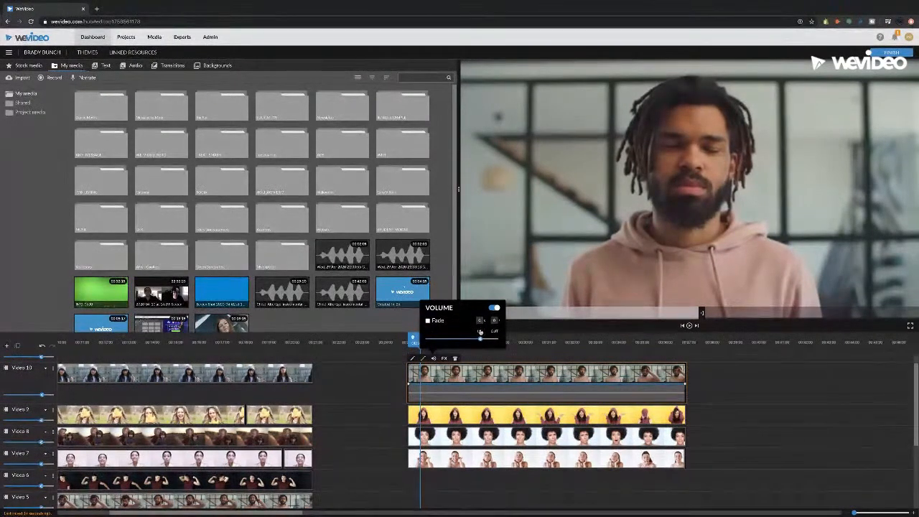
left_click_drag(480, 340, 481, 340)
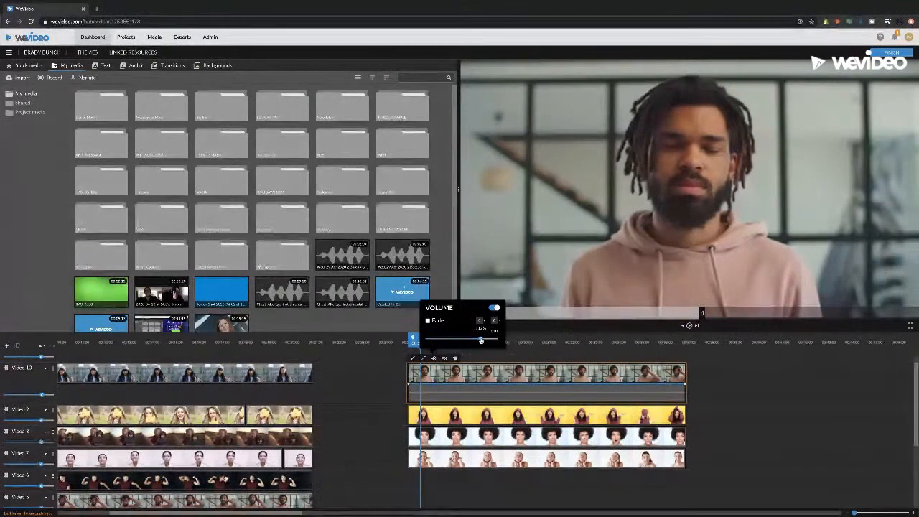
left_click(467, 378)
double_click(466, 377)
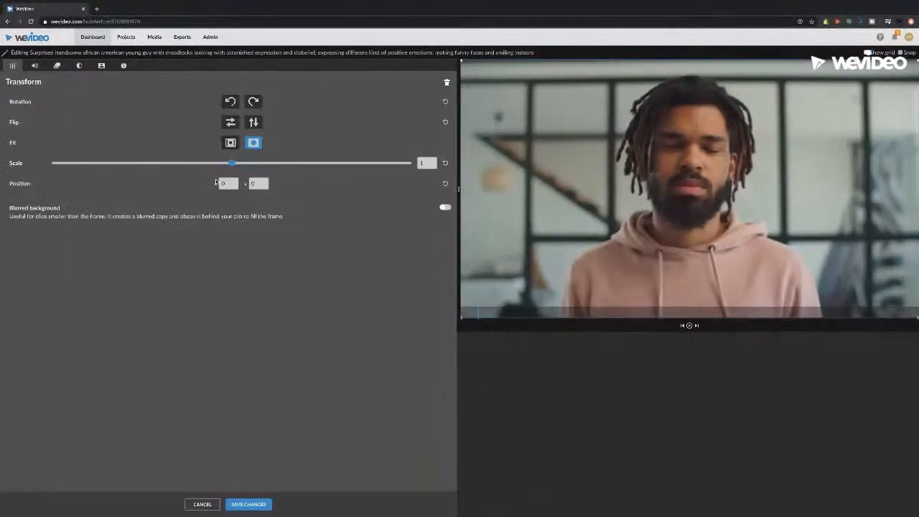
left_click(42, 65)
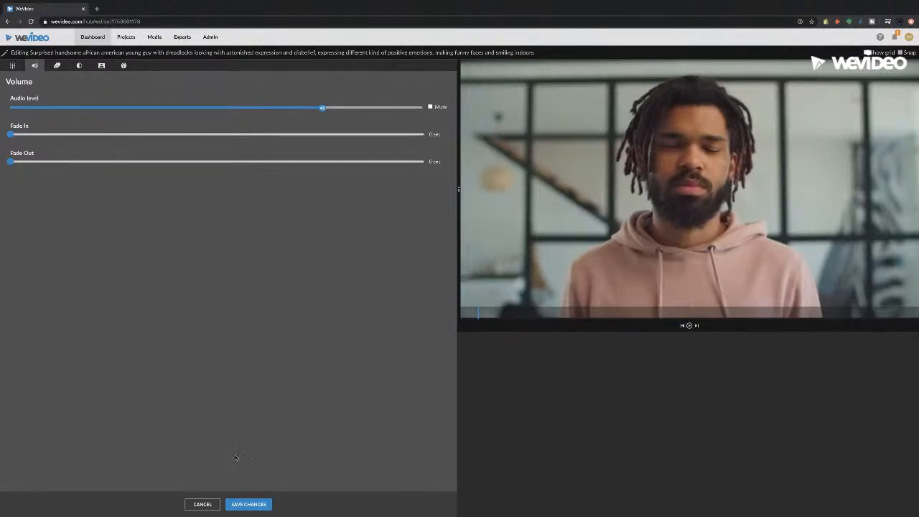
left_click(251, 504)
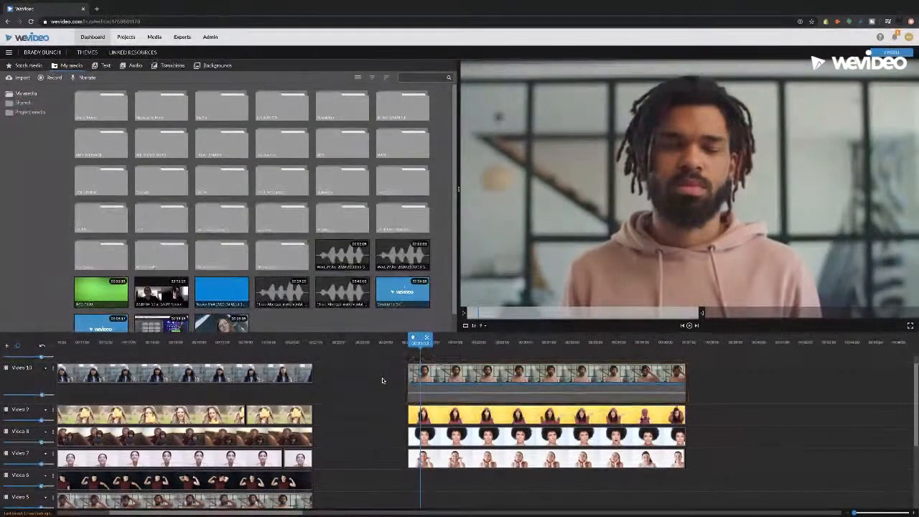
left_click(449, 351)
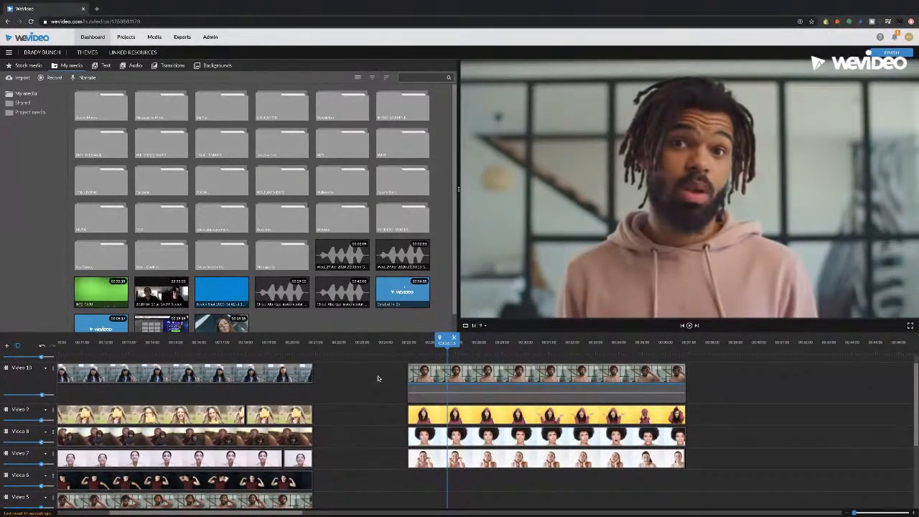
scroll(379, 378, "up", 1)
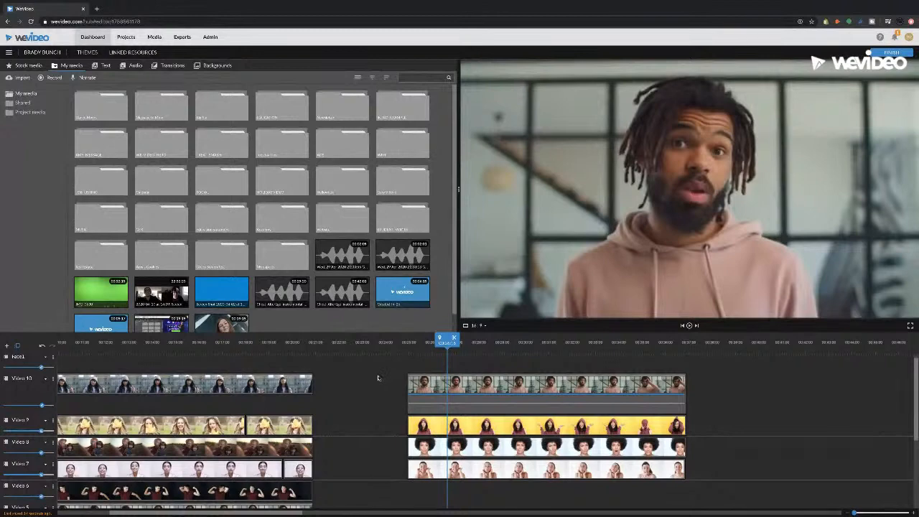
left_click(421, 350)
left_click(462, 345)
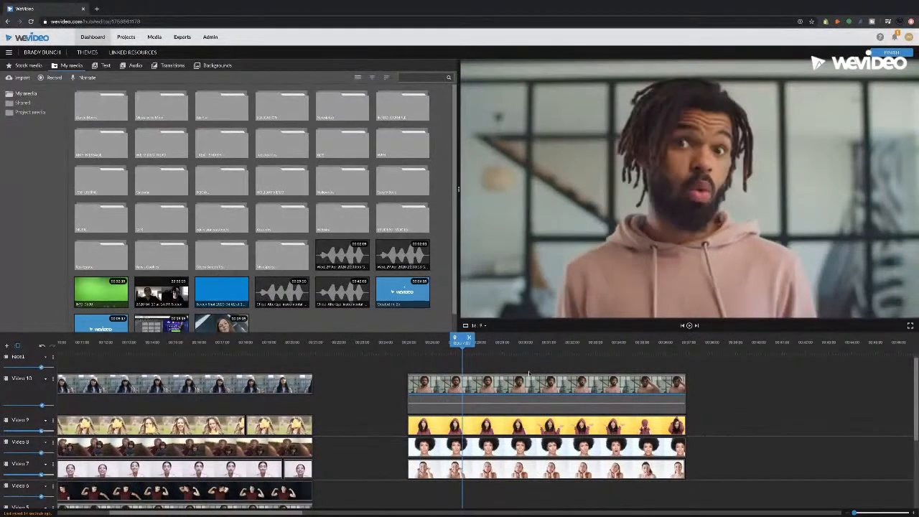
left_click(528, 350)
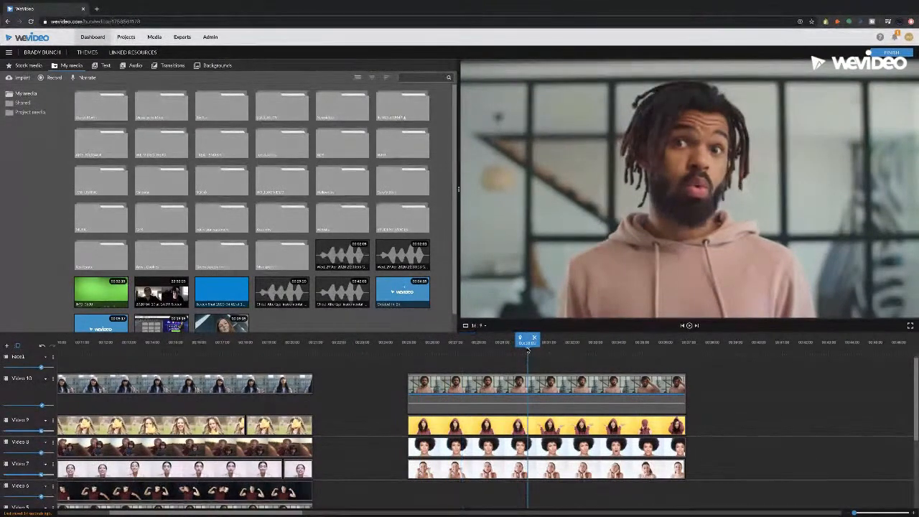
left_click(484, 350)
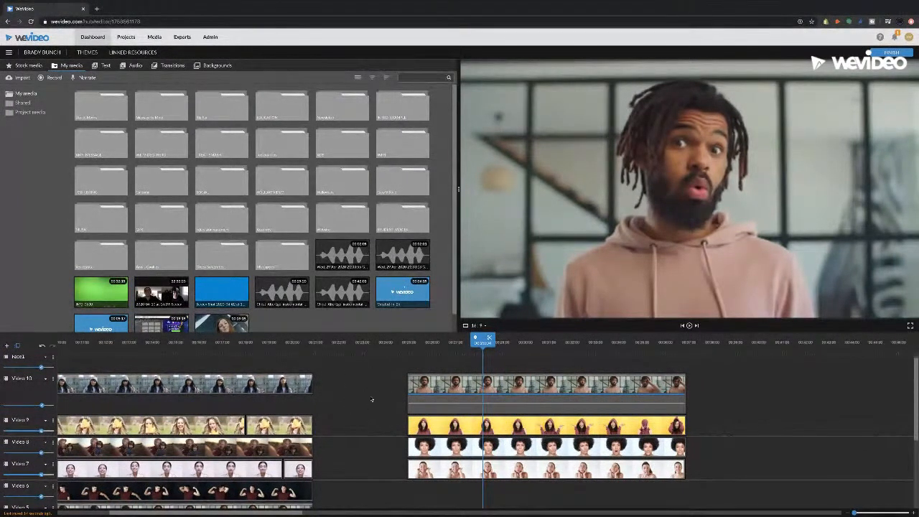
left_click(257, 349)
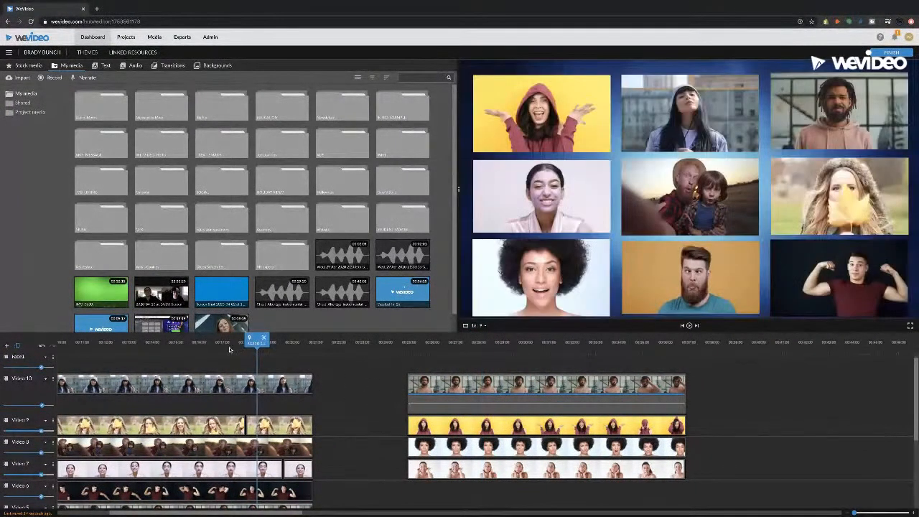
left_click(184, 349)
left_click_drag(184, 349, 237, 349)
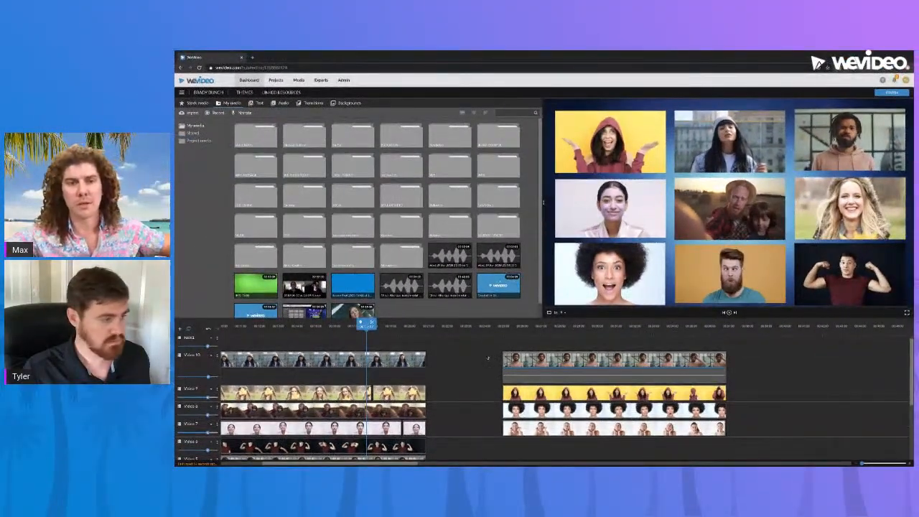
scroll(488, 358, "left", 5)
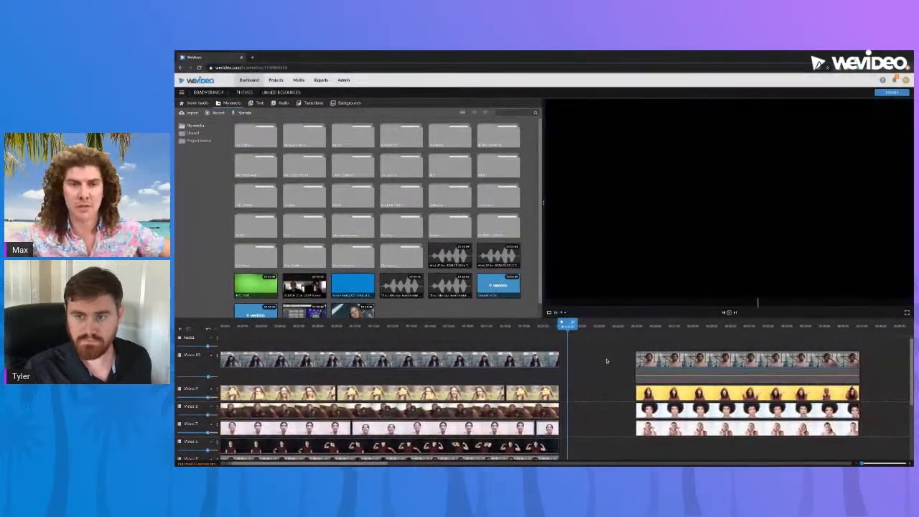
left_click(625, 328)
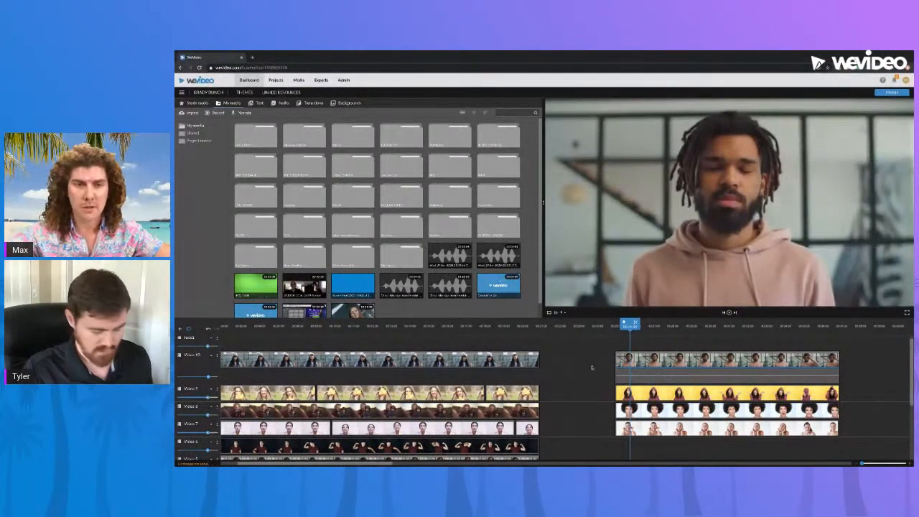
scroll(607, 389, "right", 5)
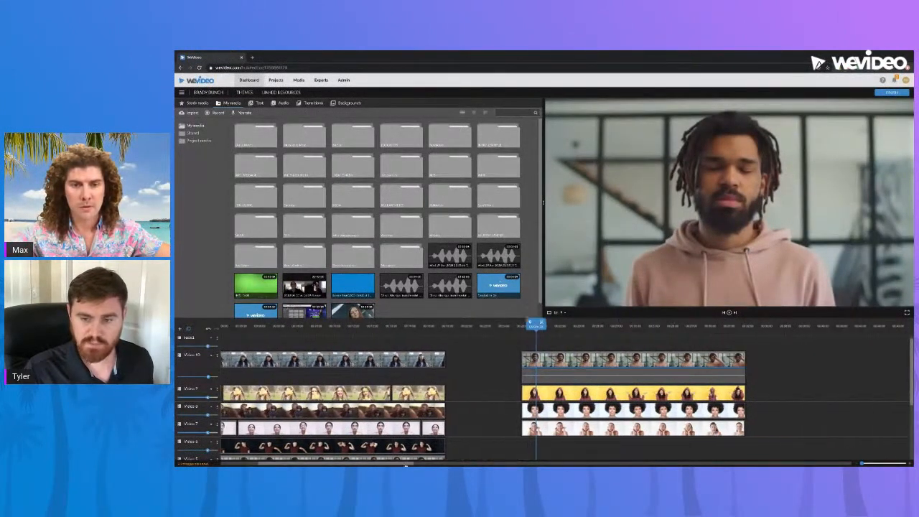
scroll(607, 390, "down", 1)
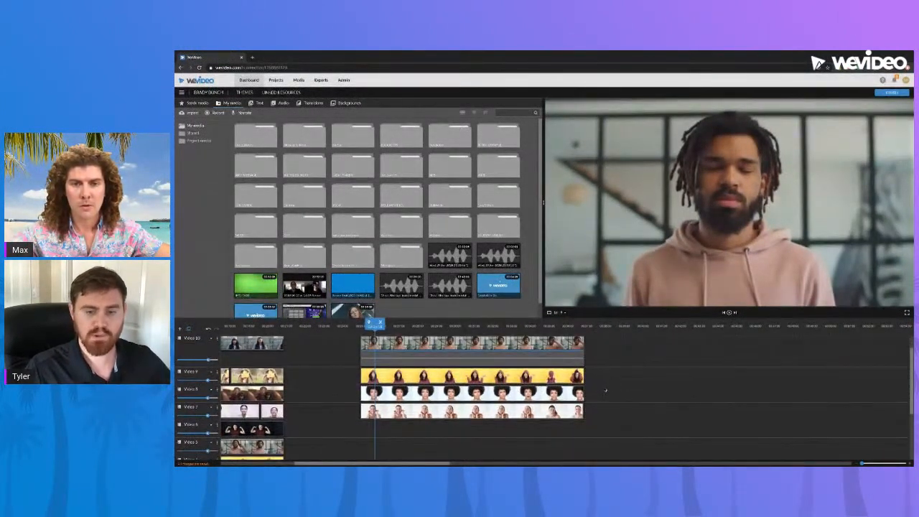
left_click(395, 326)
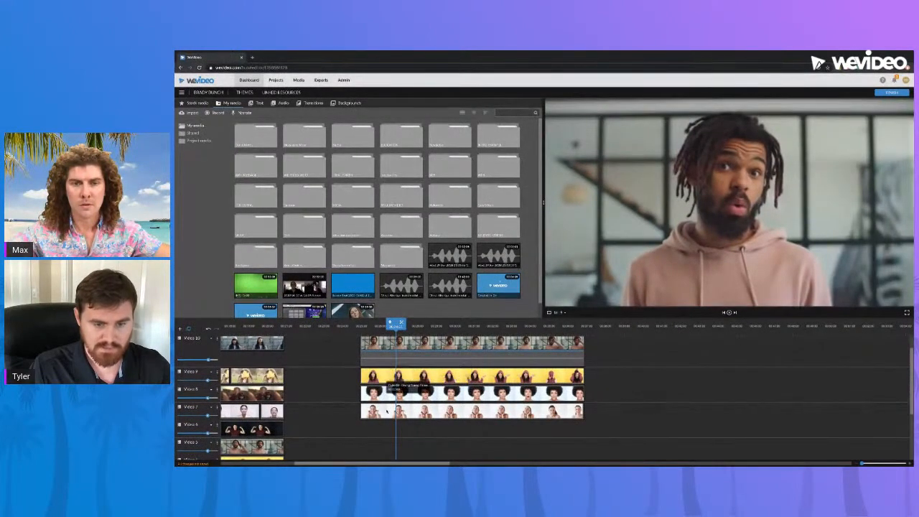
Step: Scale the man's Video 10 clip to 0.5 and move it toward the top-left
double_click(500, 344)
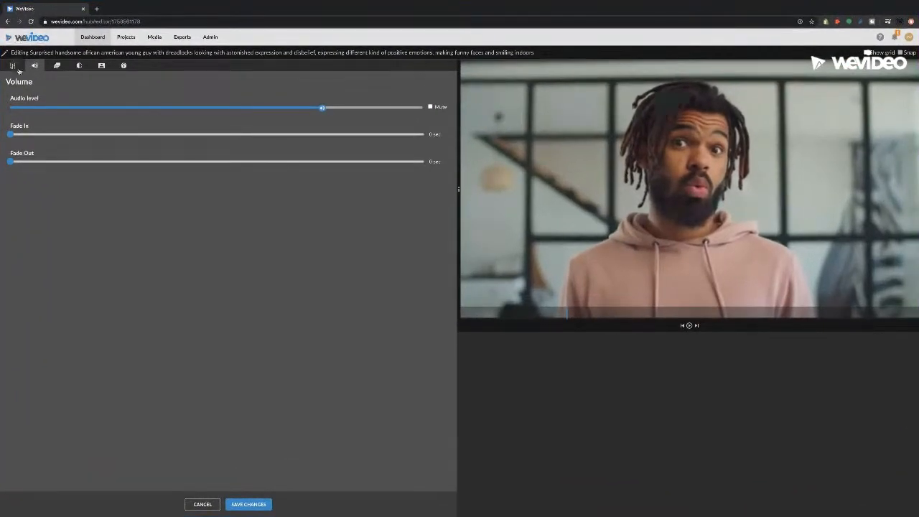
left_click(201, 504)
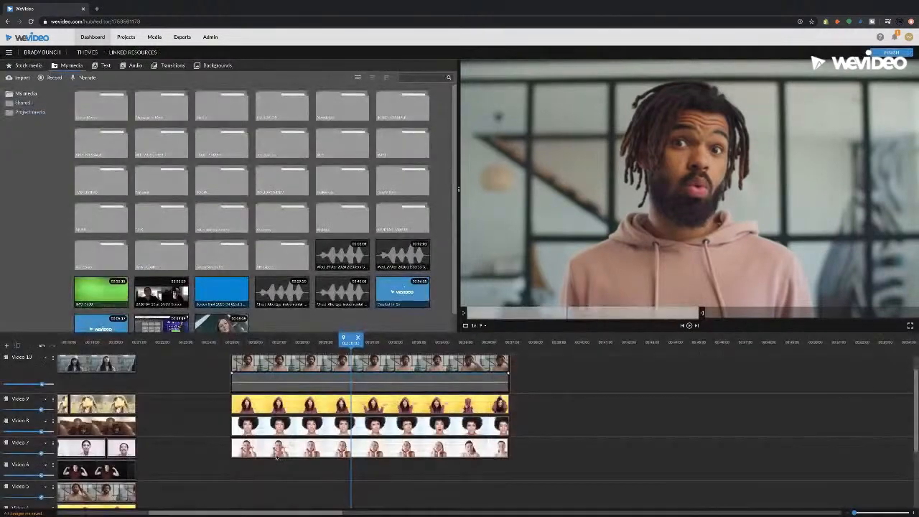
left_click(326, 365)
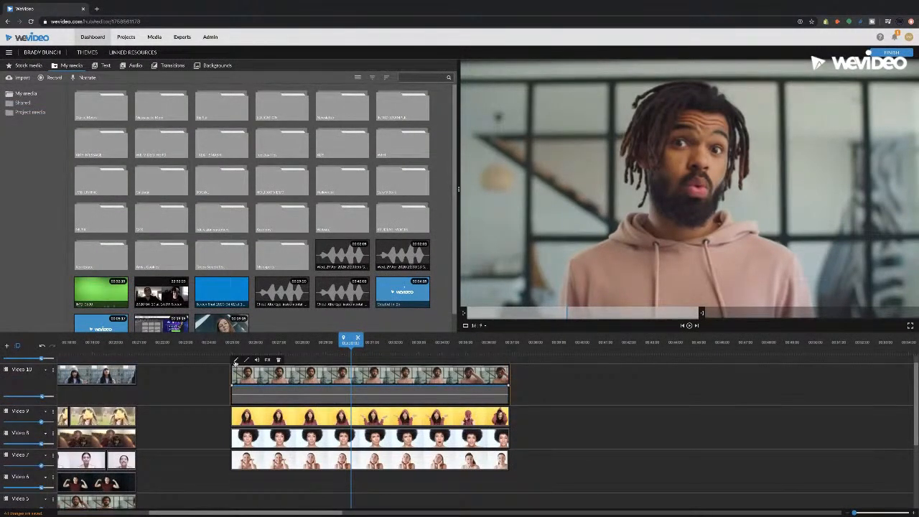
left_click(237, 362)
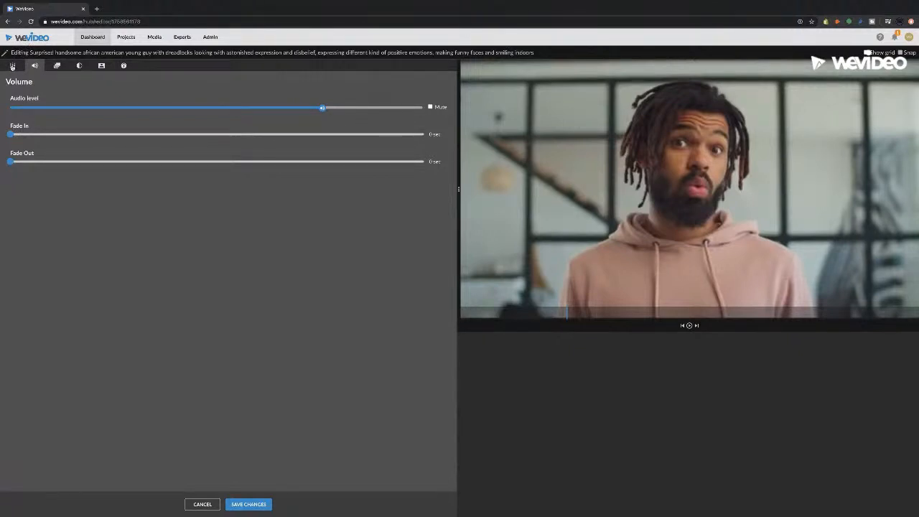
left_click(12, 67)
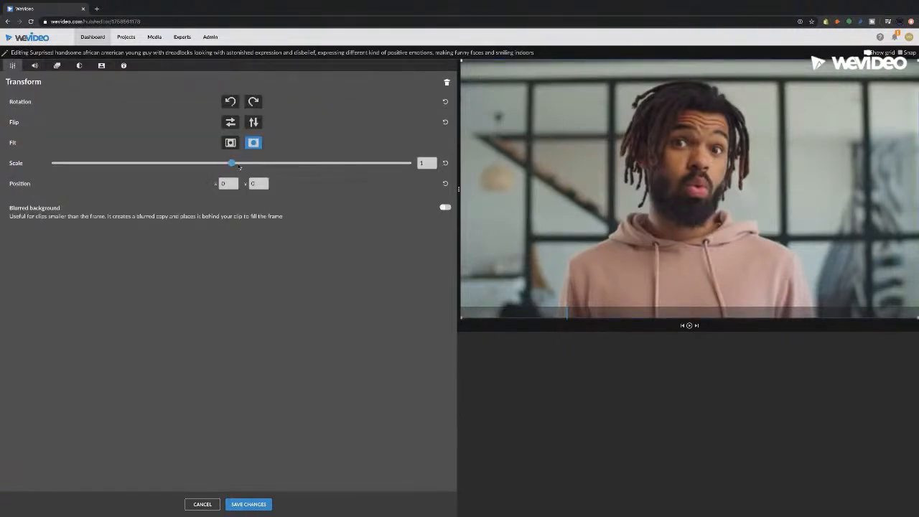
left_click_drag(231, 163, 141, 163)
left_click_drag(668, 197, 553, 132)
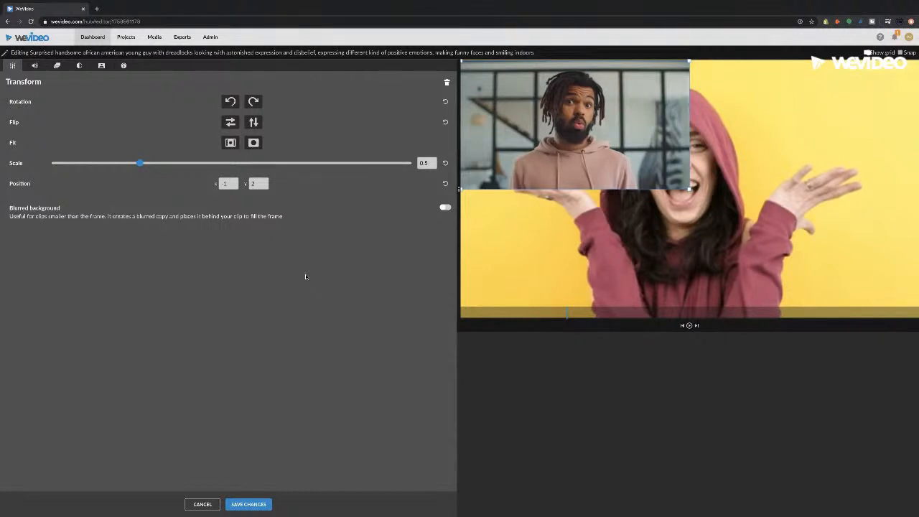
Step: Turn on Show grid and Snap, fit the man's clip top-left, and save
left_click(868, 53)
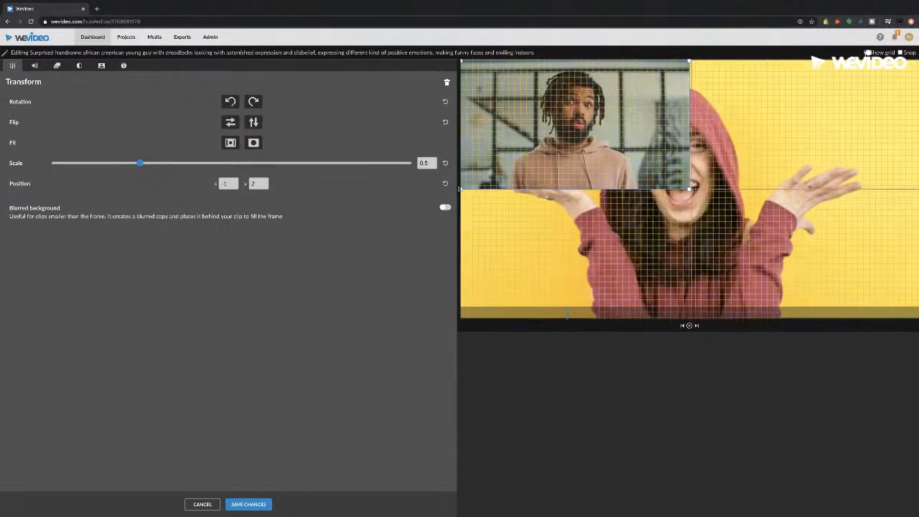
left_click(900, 53)
left_click_drag(622, 123, 623, 125)
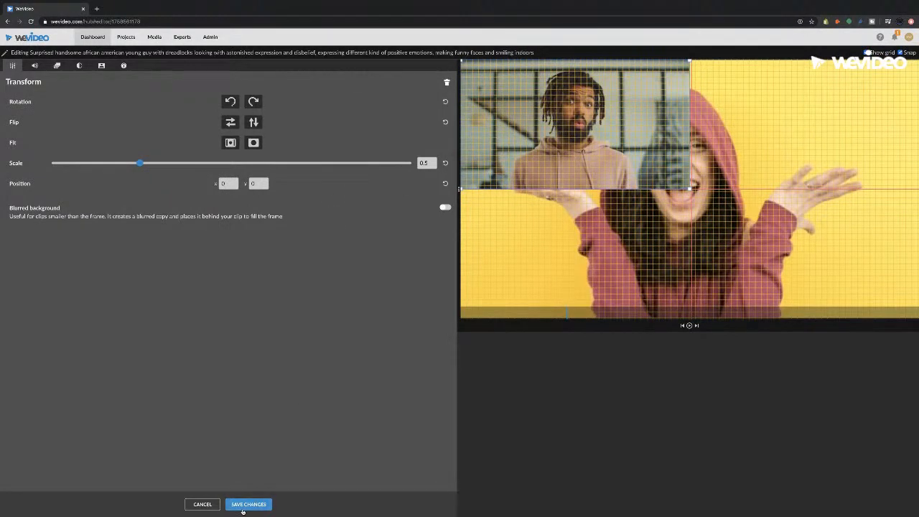
left_click(429, 163)
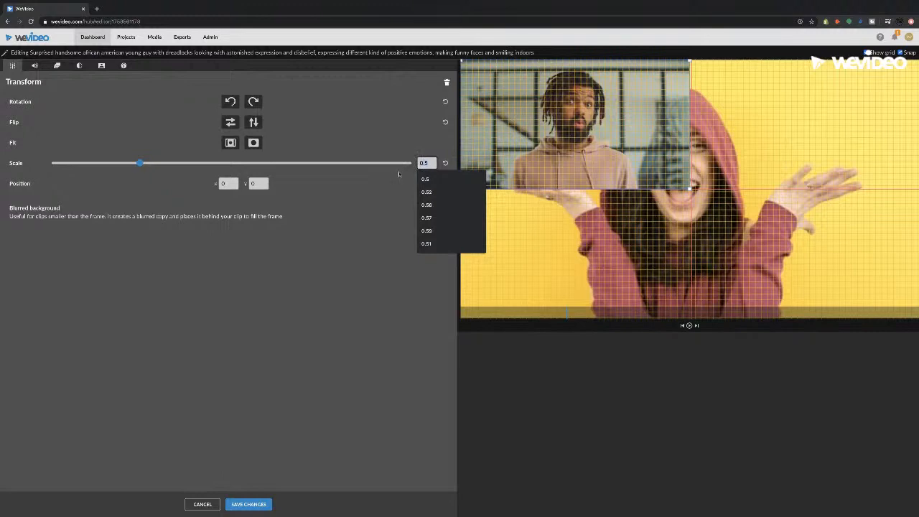
left_click(351, 253)
left_click(252, 503)
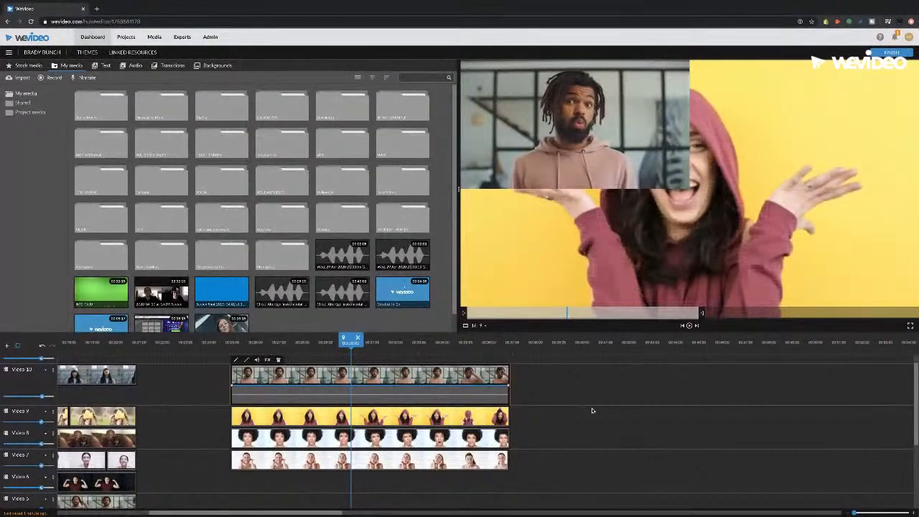
Step: Set the hooded woman's Video 9 clip to 0.5 scale in the top-right quarter and save
double_click(417, 420)
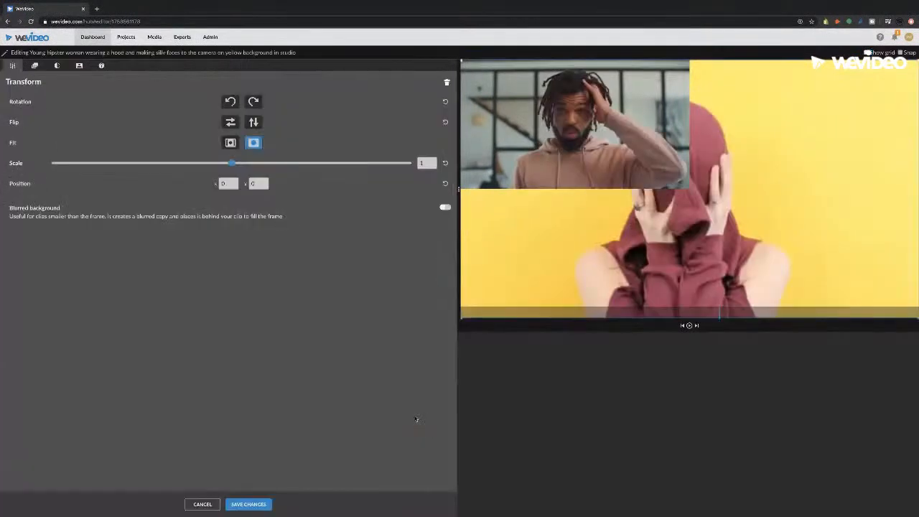
left_click(421, 164)
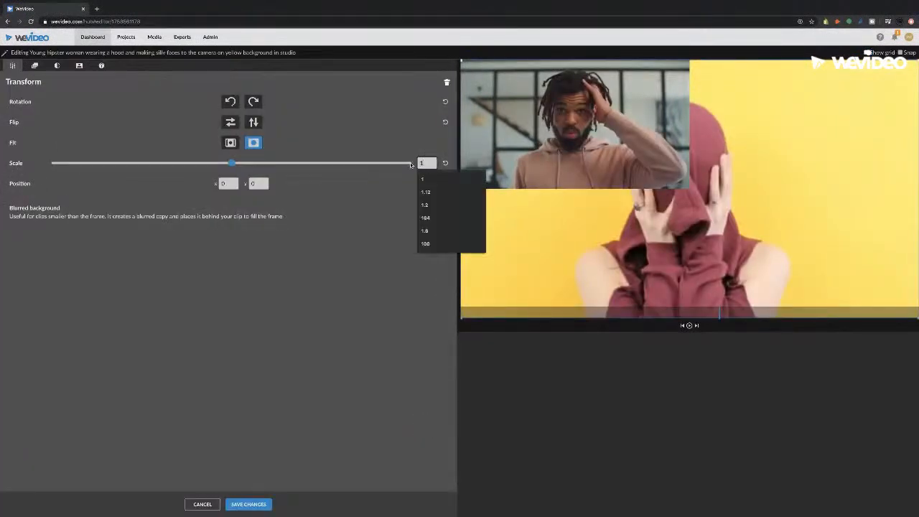
key("BackSpace")
type("0.5")
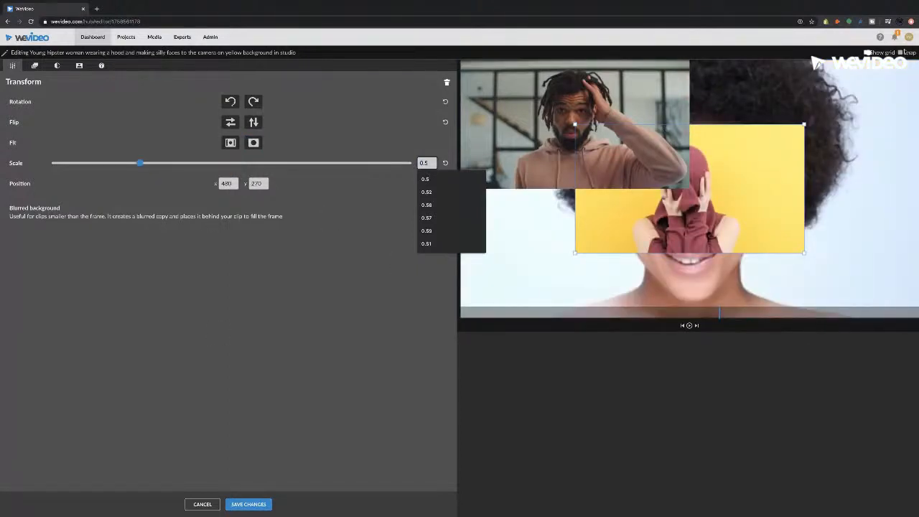
left_click(869, 53)
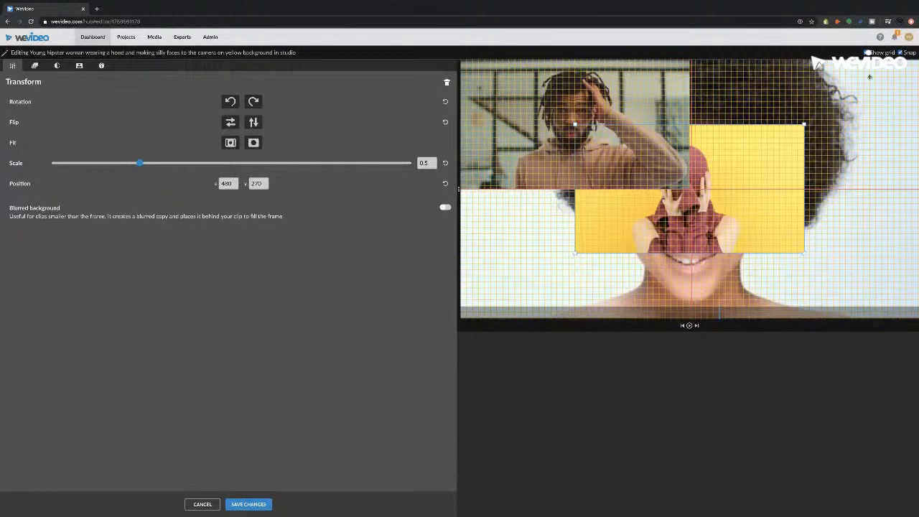
left_click_drag(736, 181, 852, 116)
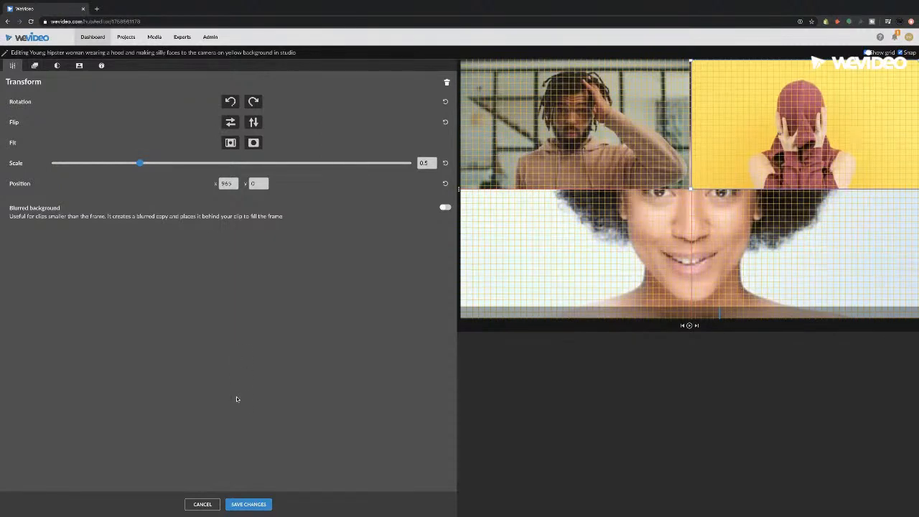
left_click(249, 505)
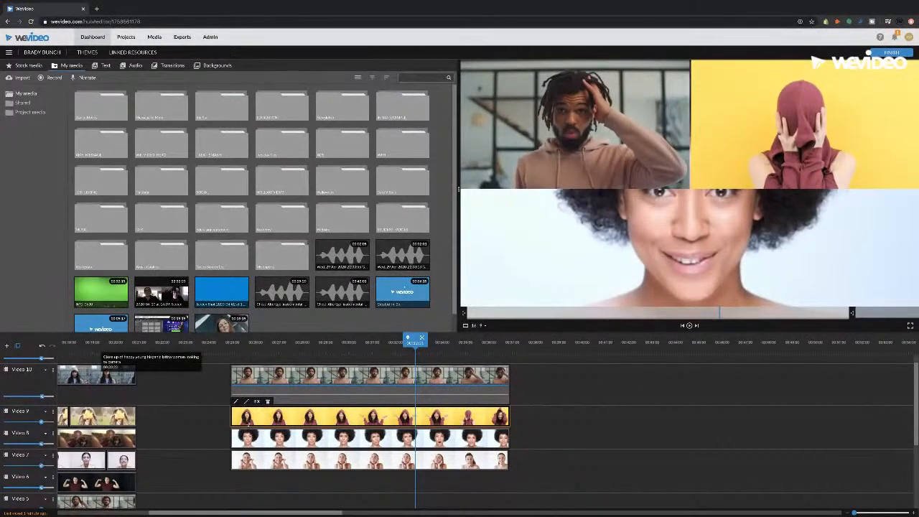
Step: Scale the afro-haired woman's Video 8 clip to 0.5 in the bottom-left quarter and save
double_click(283, 416)
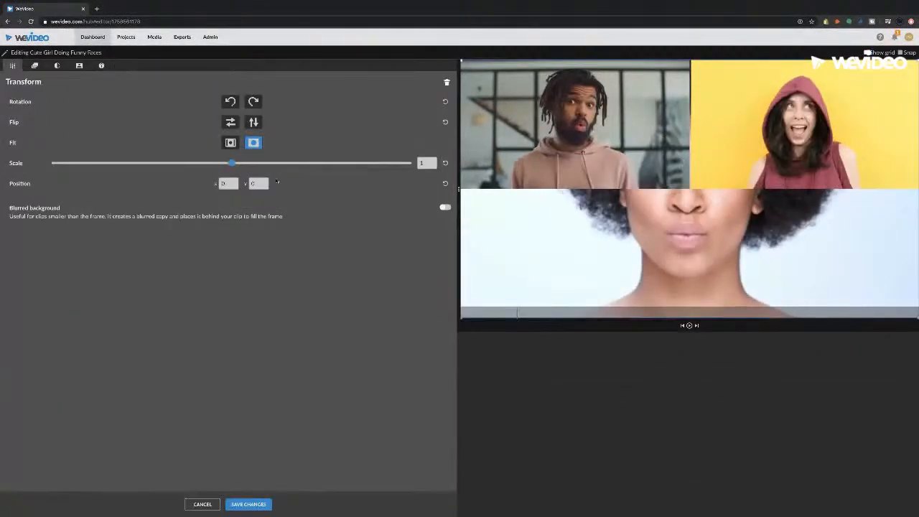
left_click_drag(227, 162, 140, 163)
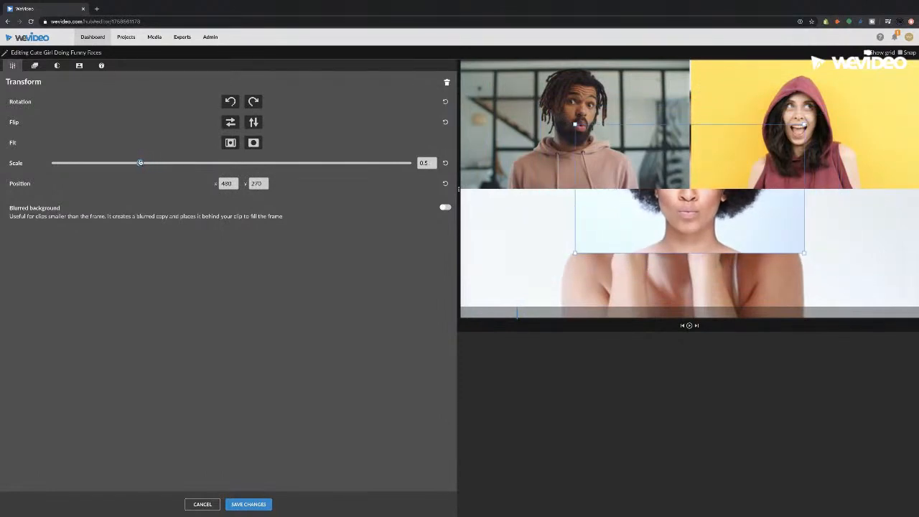
left_click_drag(635, 240, 547, 291)
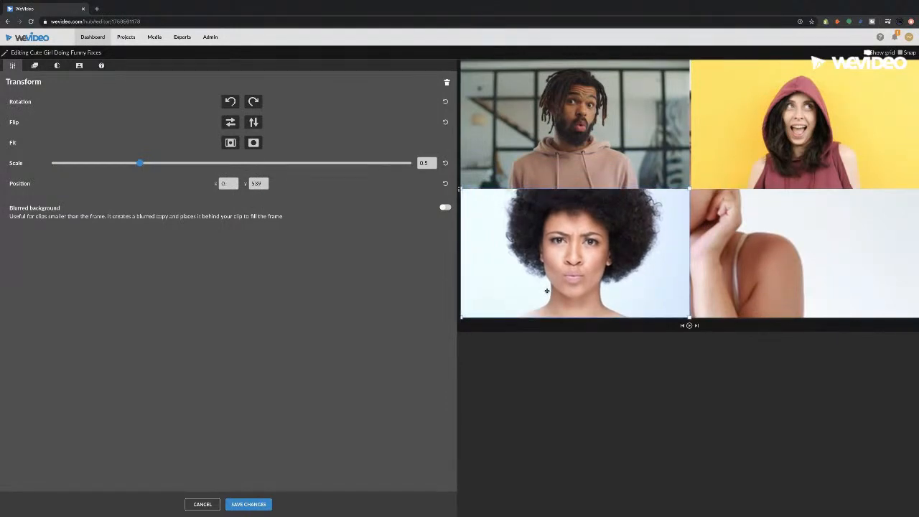
left_click(249, 504)
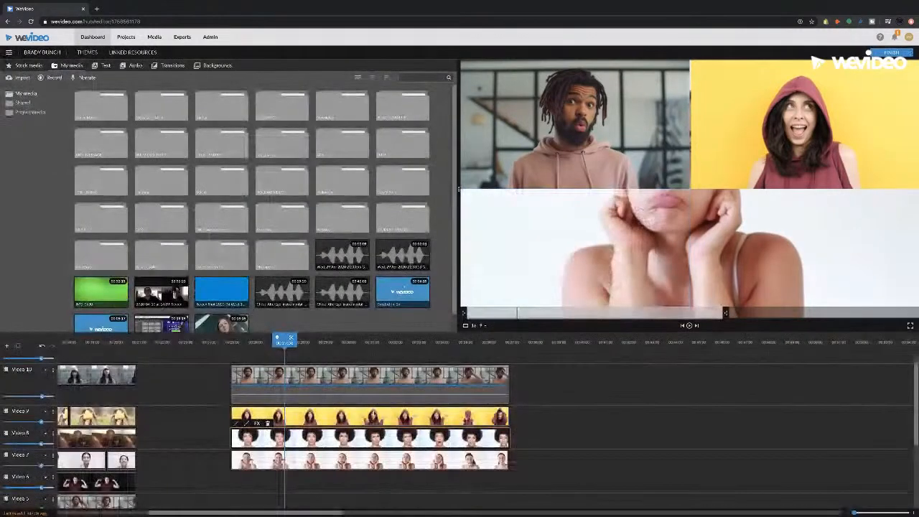
Step: Set the funny-faces Video 7 clip to 0.5 scale in the bottom-right quarter and save
double_click(343, 457)
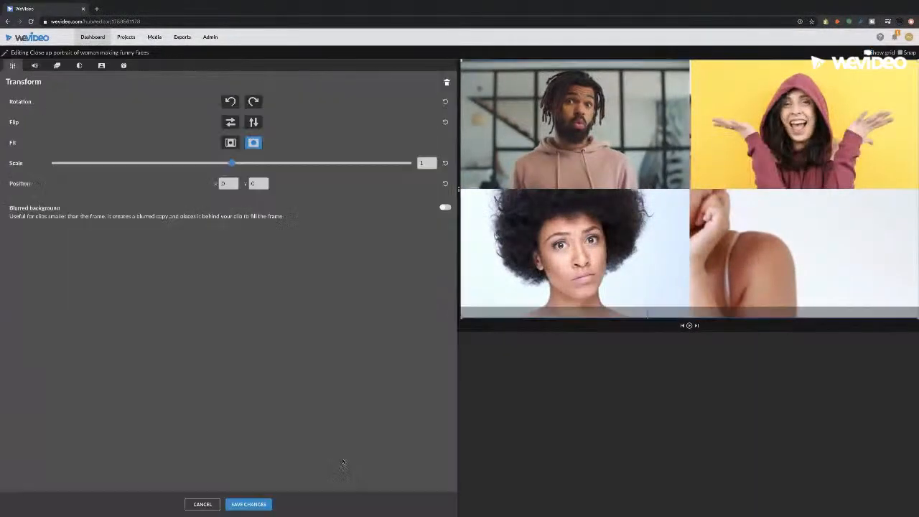
left_click_drag(232, 164, 142, 159)
left_click_drag(698, 239, 828, 298)
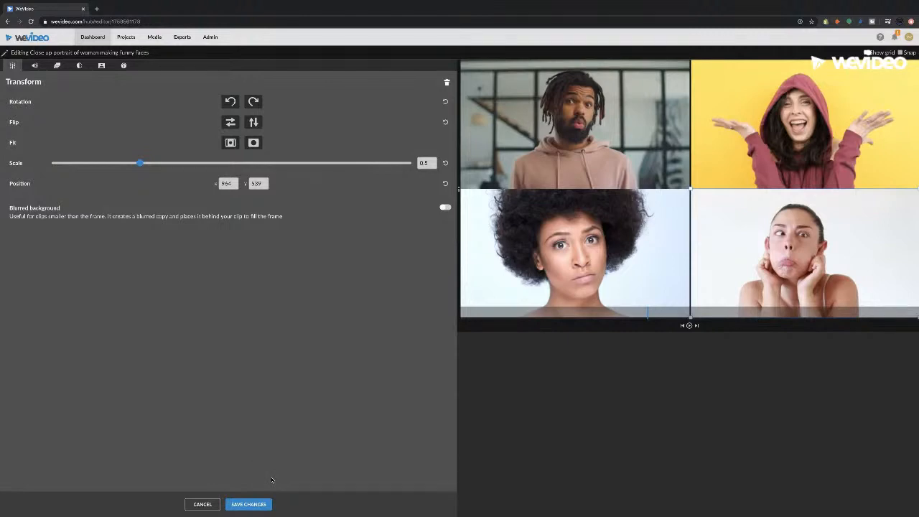
left_click(260, 505)
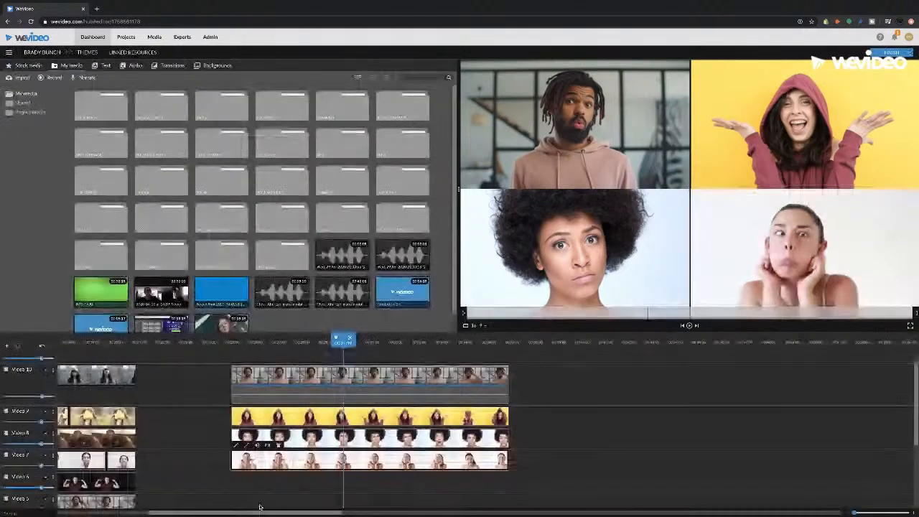
Step: Play and stop the 2x2 grid, then jump back to the nine-person 3x3 grid
left_click(266, 352)
scroll(264, 350, "left", 3)
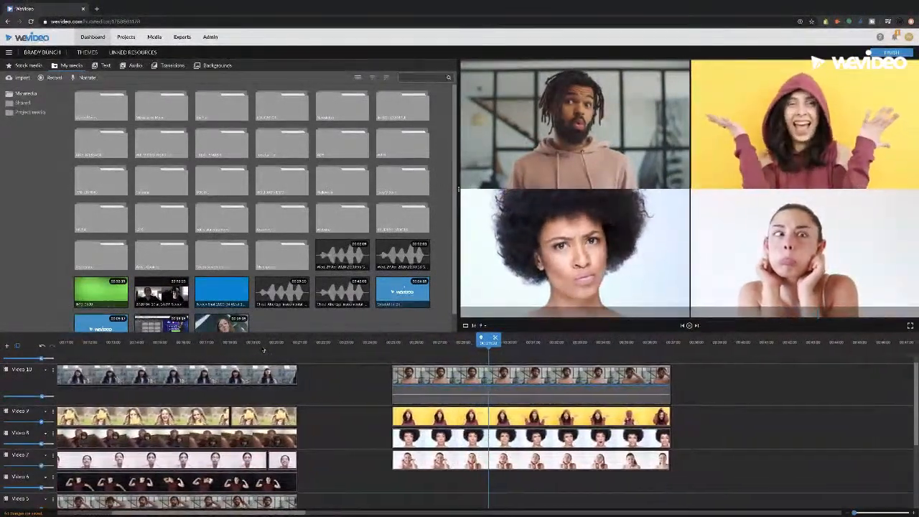
key("space")
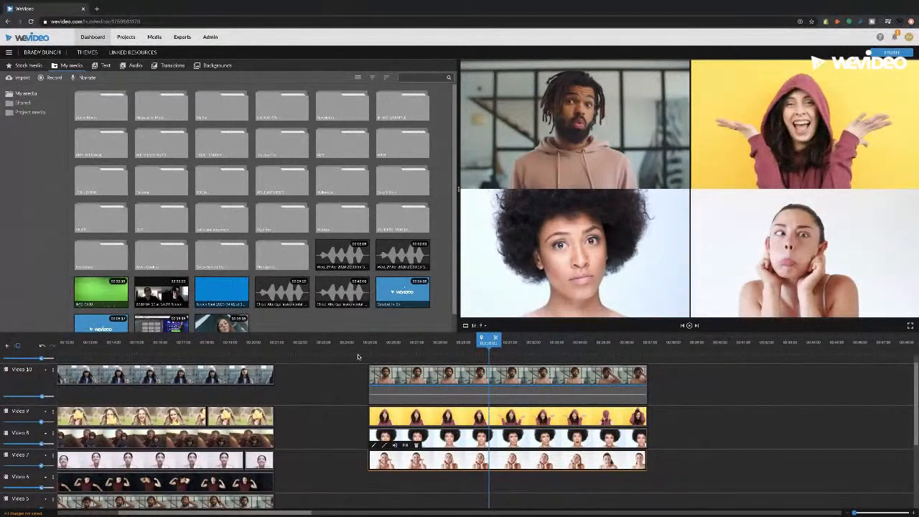
left_click(400, 351)
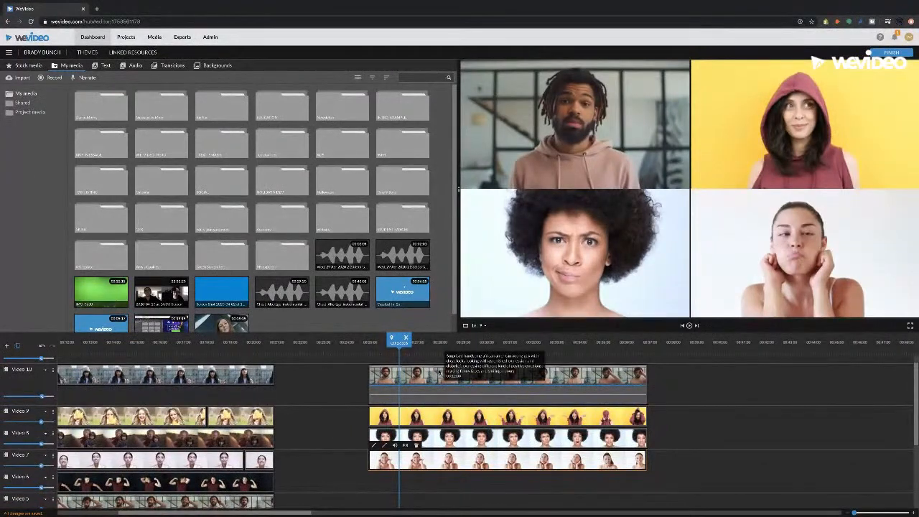
left_click(216, 350)
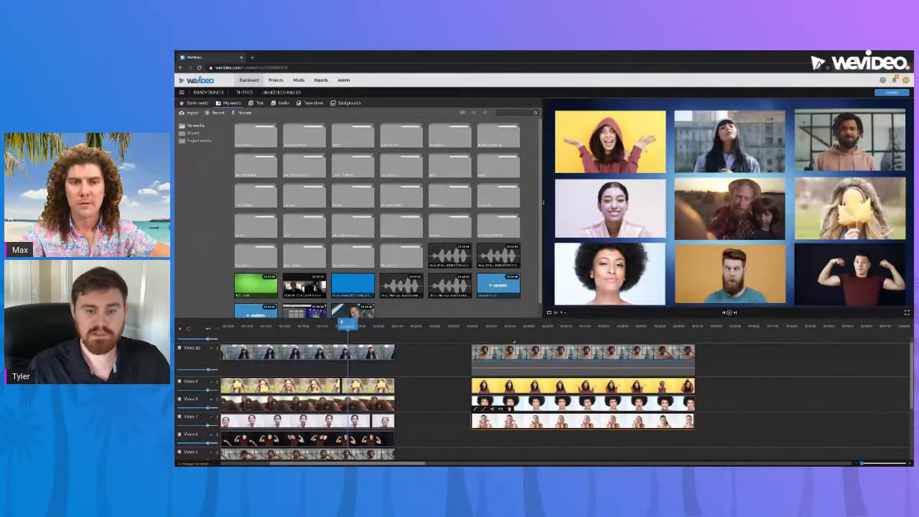
Step: Switch the preview between the 2x2 and 3x3 grids, ending on the four-person 2x2 grid
left_click(538, 329)
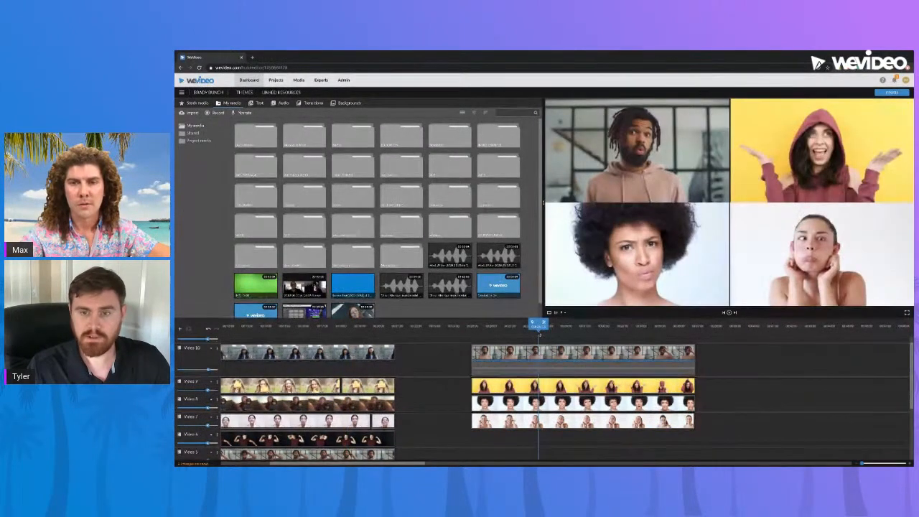
left_click(339, 328)
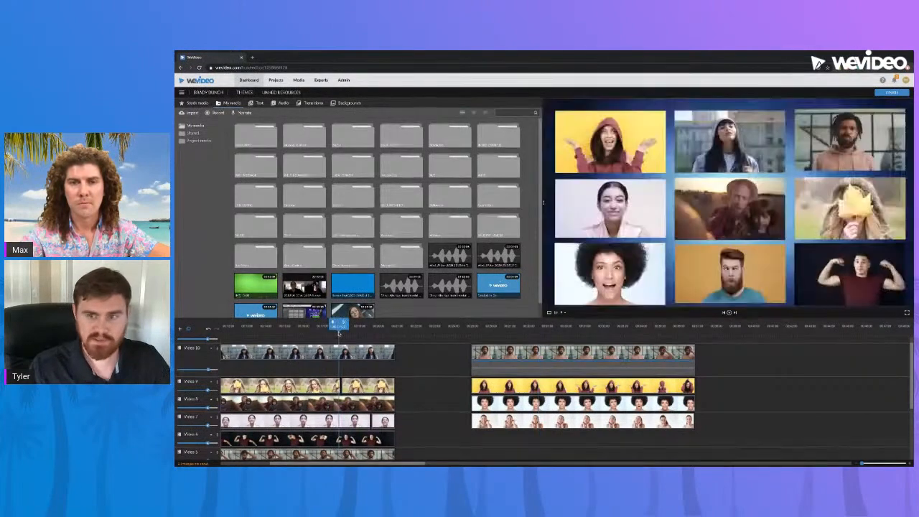
scroll(438, 391, "down", 3)
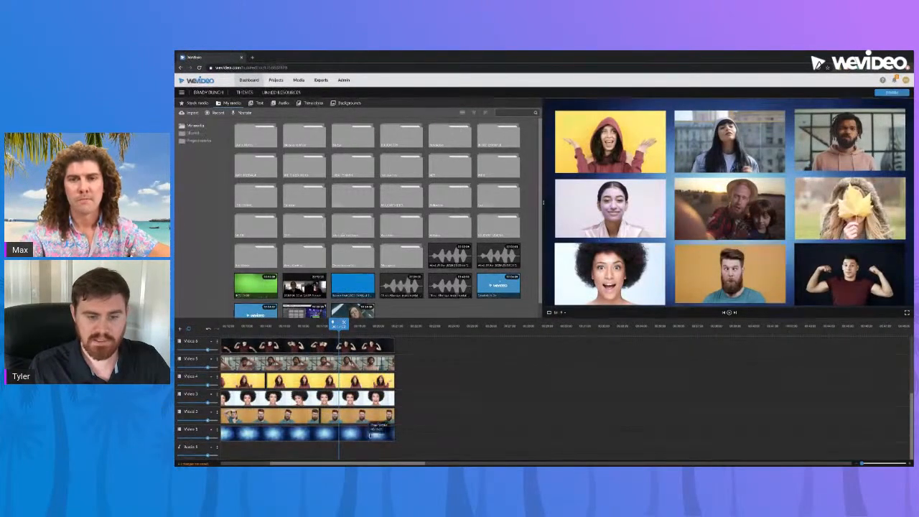
scroll(424, 403, "up", 3)
scroll(482, 382, "down", 1)
scroll(482, 382, "down", 3)
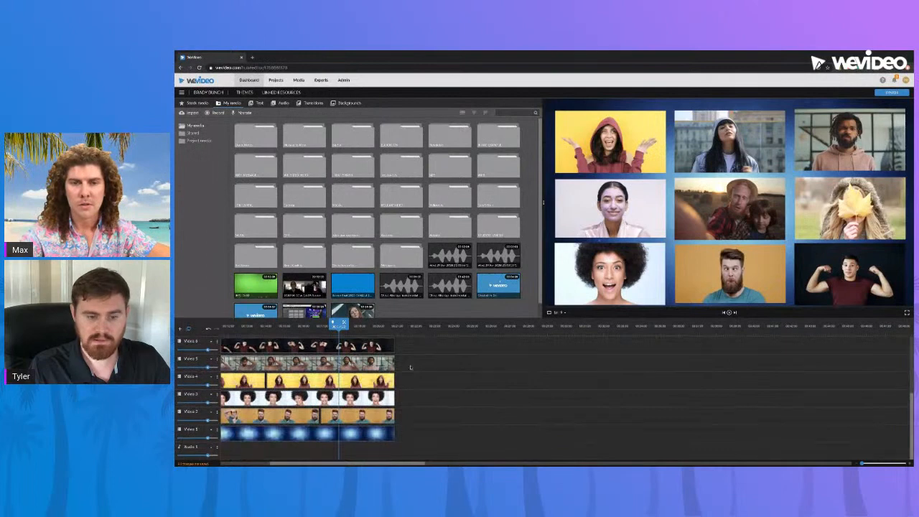
left_click(381, 328)
scroll(402, 388, "up", 3)
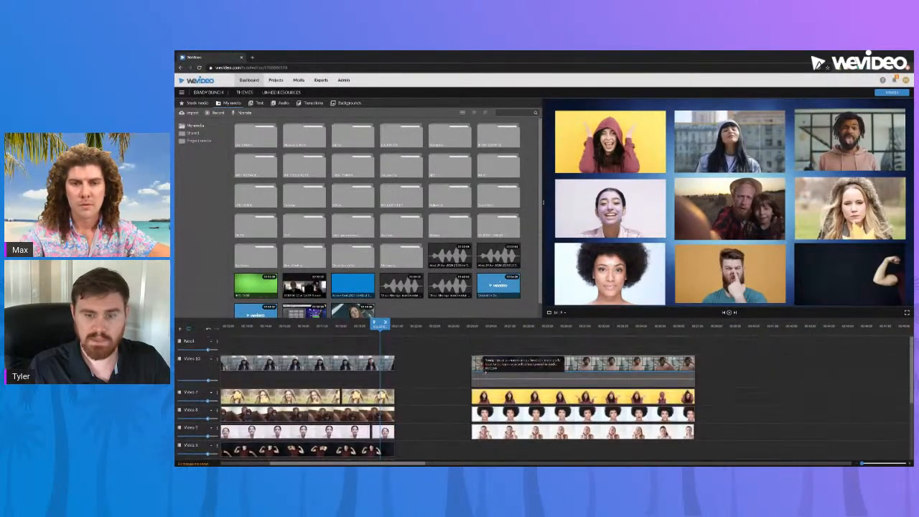
left_click(512, 327)
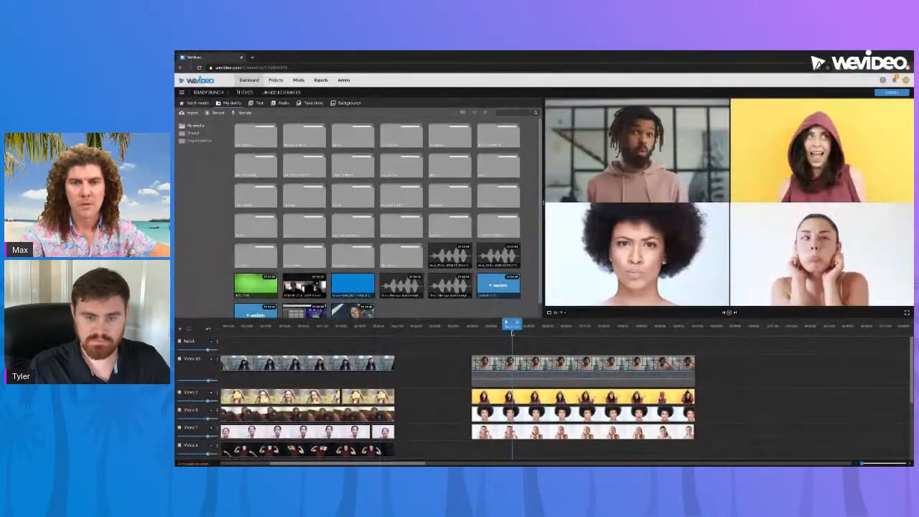
Step: Preview animated stock backgrounds: vertical streaks, Light Burst, orange curtain, silver bokeh, white horizontal, green mosaic
left_click(347, 104)
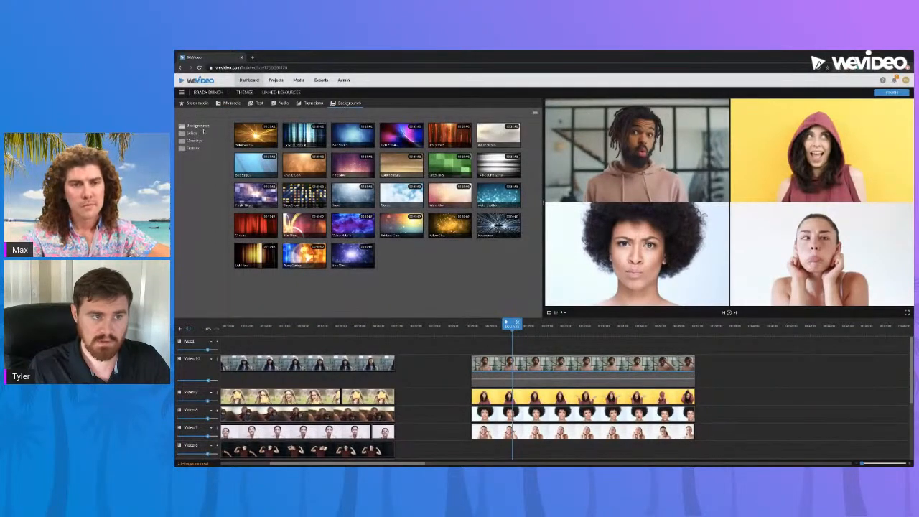
left_click(307, 138)
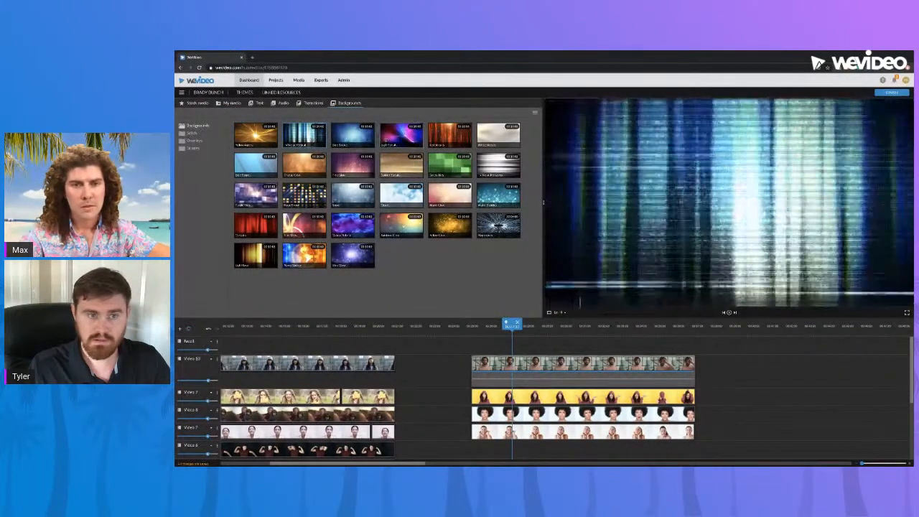
left_click(404, 138)
left_click(450, 134)
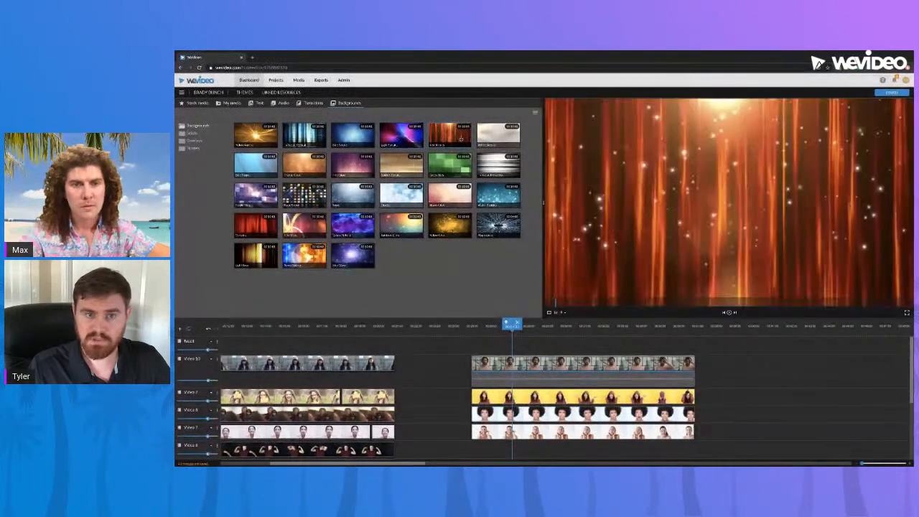
left_click(498, 135)
left_click(501, 172)
left_click(450, 166)
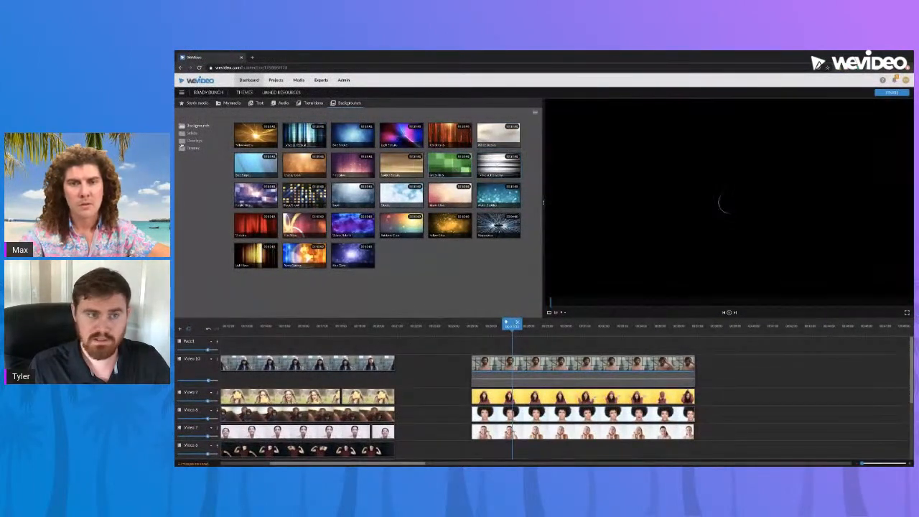
Step: Browse the Solids, Overlays and Frames folders, then return to the nine-person grid section
left_click(192, 134)
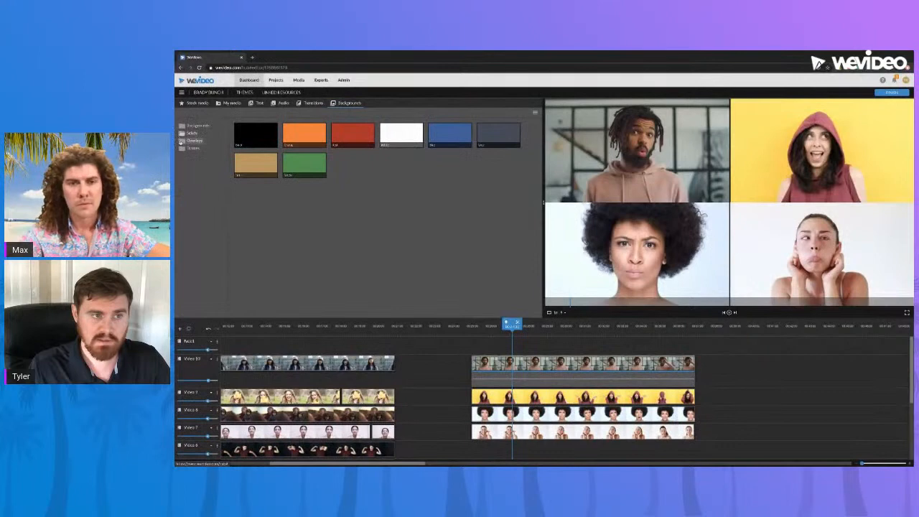
left_click(181, 140)
left_click(192, 148)
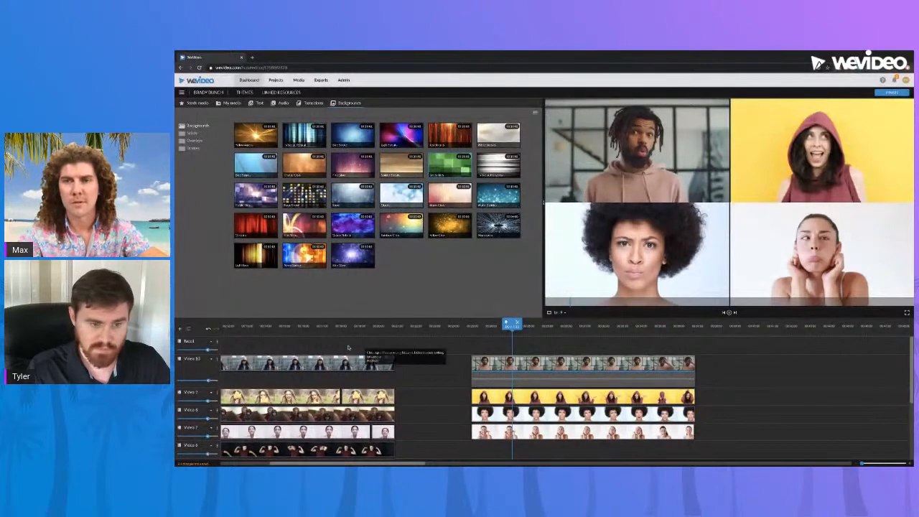
left_click(340, 326)
scroll(320, 345, "down", 3)
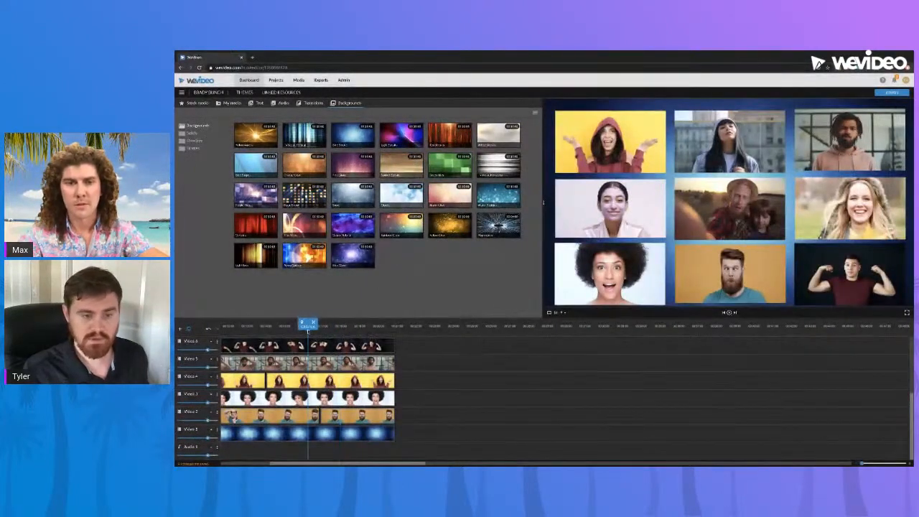
left_click(306, 327)
left_click(280, 439)
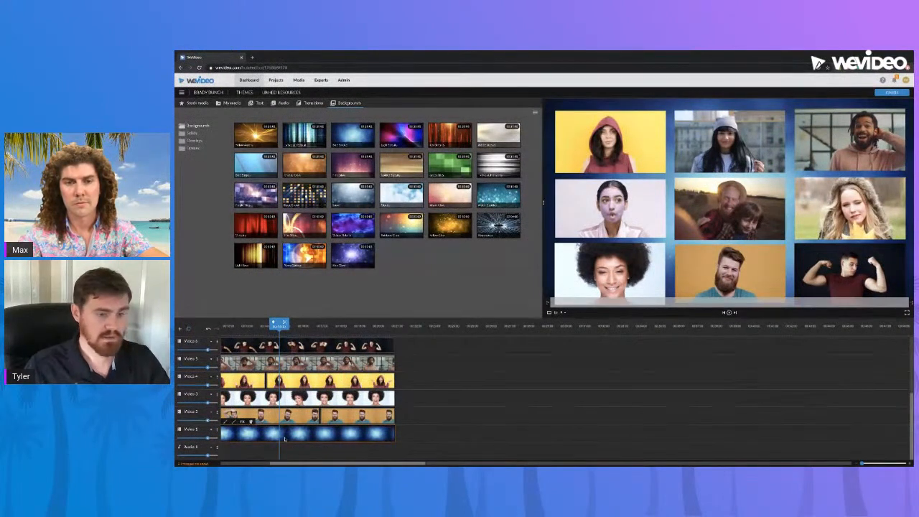
scroll(373, 431, "up", 4)
left_click(536, 327)
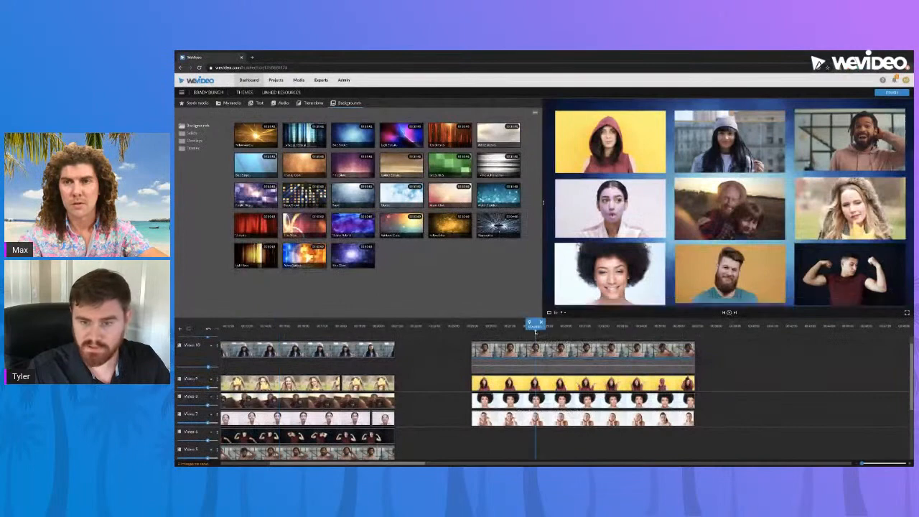
key("space")
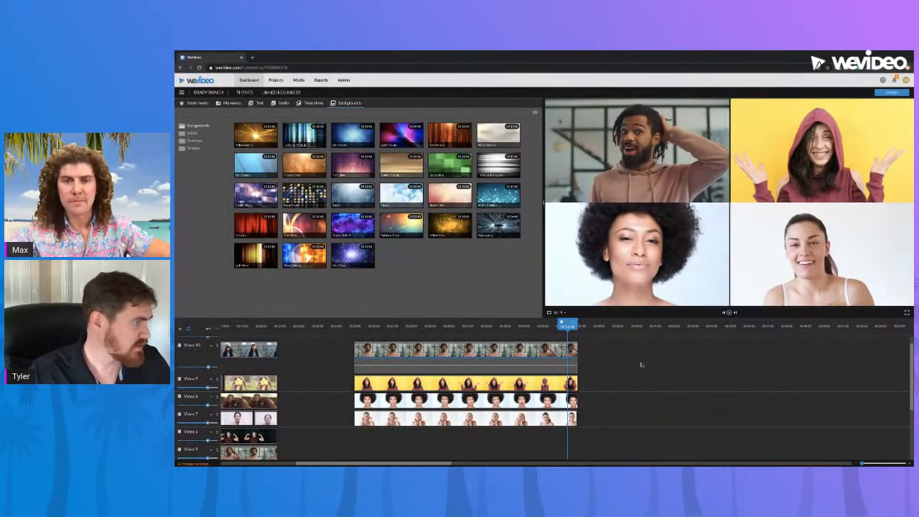
left_click(467, 326)
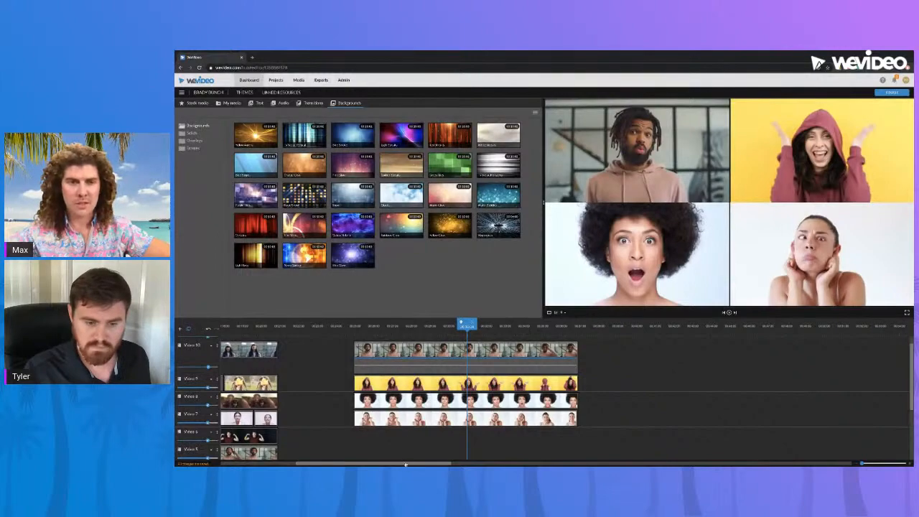
left_click_drag(406, 463, 344, 463)
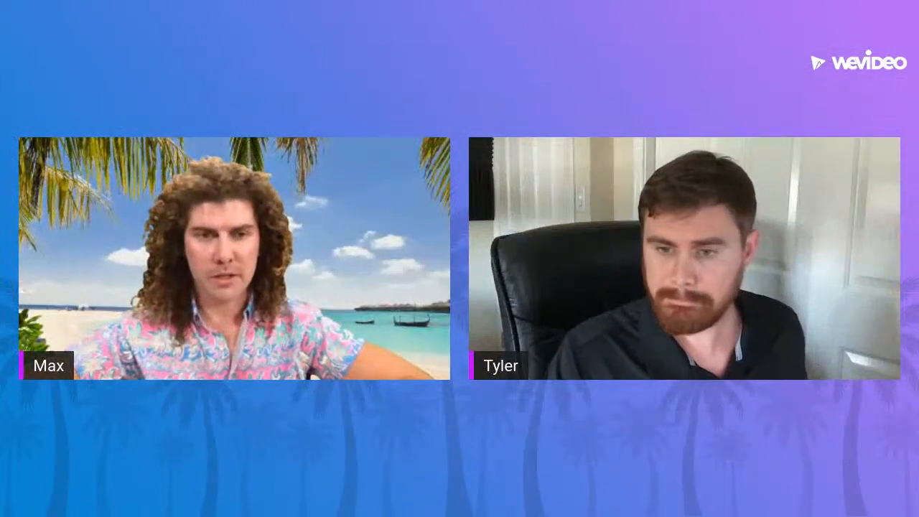
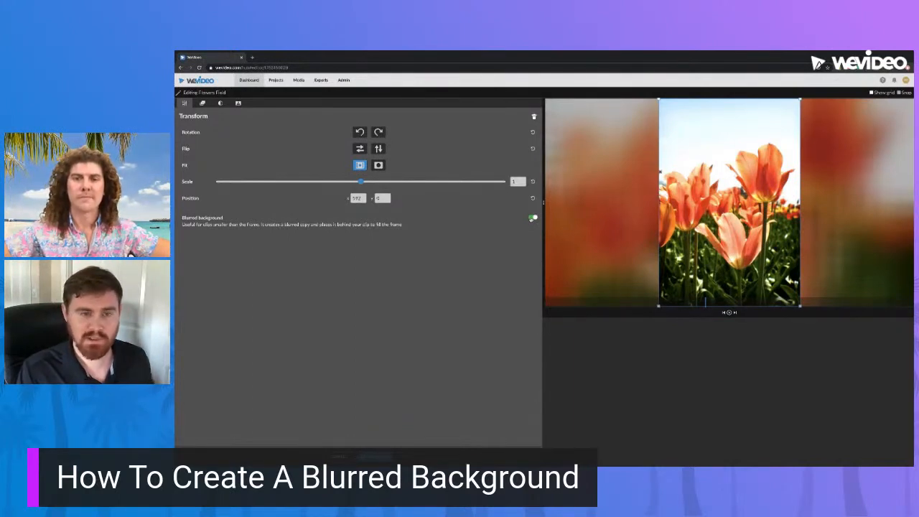
Step: Turn off the Flowers Field clip's blurred background, leaving black side bars, and close the editor
left_click(532, 218)
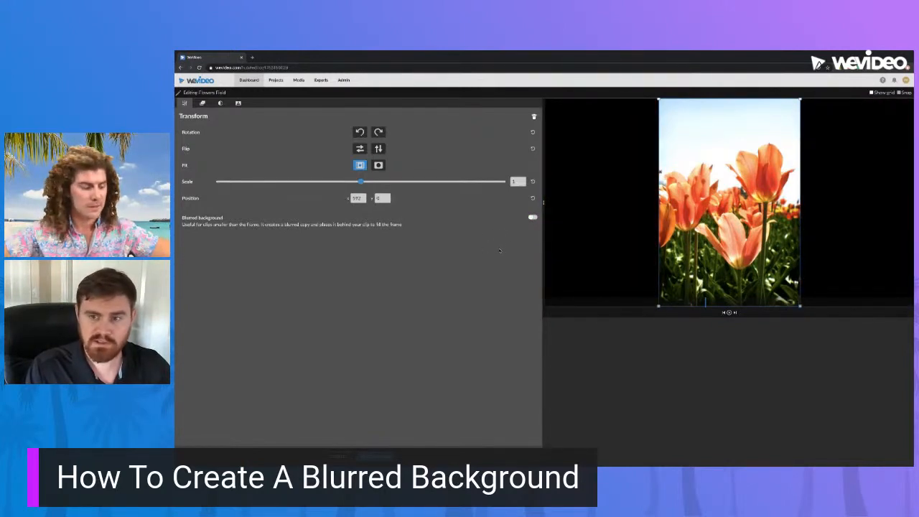
left_click(533, 219)
left_click(532, 220)
left_click(532, 219)
left_click(531, 218)
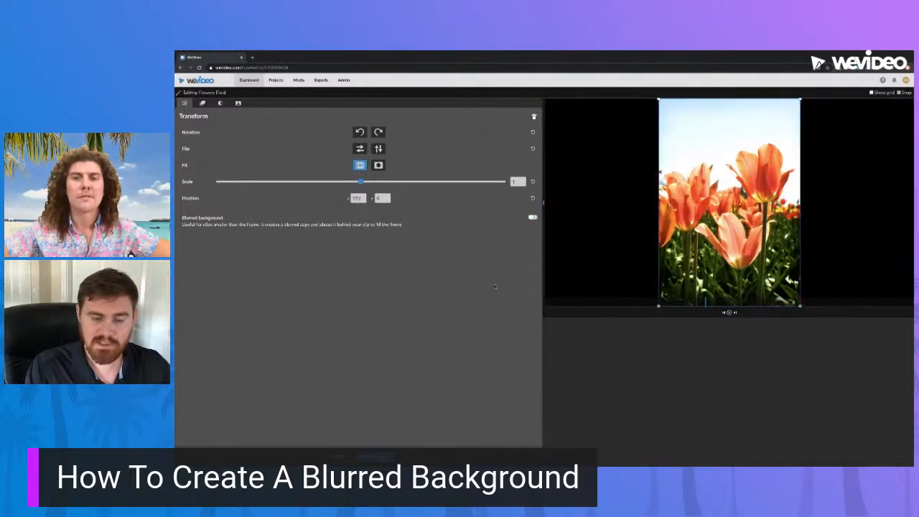
left_click(376, 456)
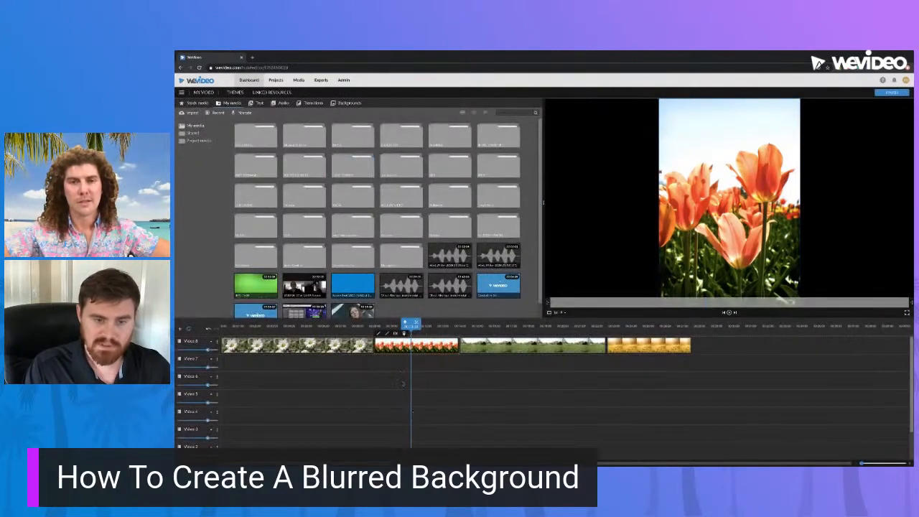
Step: Play from the daisy clip into the tulip clip, then reopen the tulip clip's settings
left_click_drag(410, 326, 350, 325)
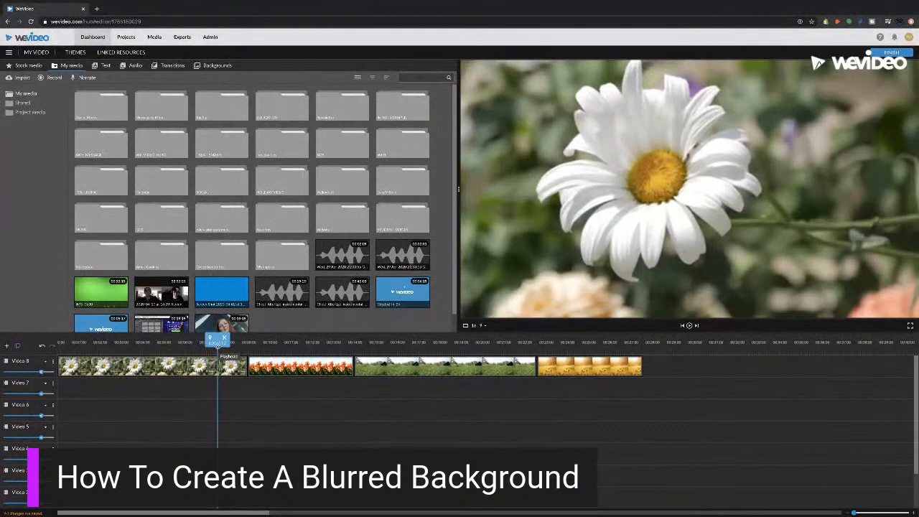
key("space")
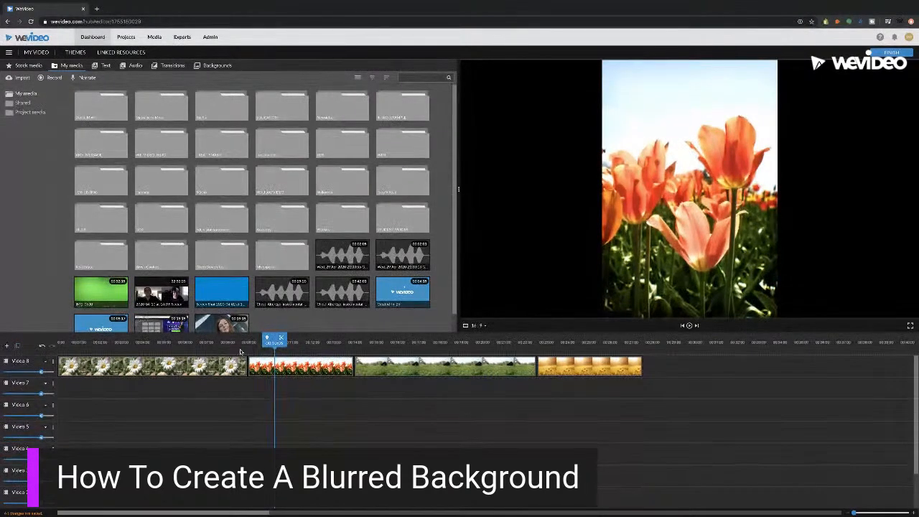
left_click(241, 350)
key("space")
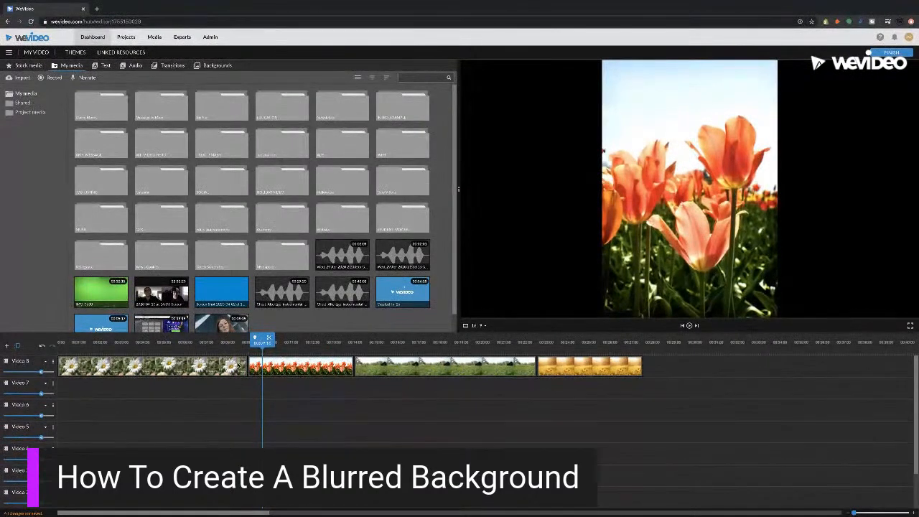
left_click(232, 343)
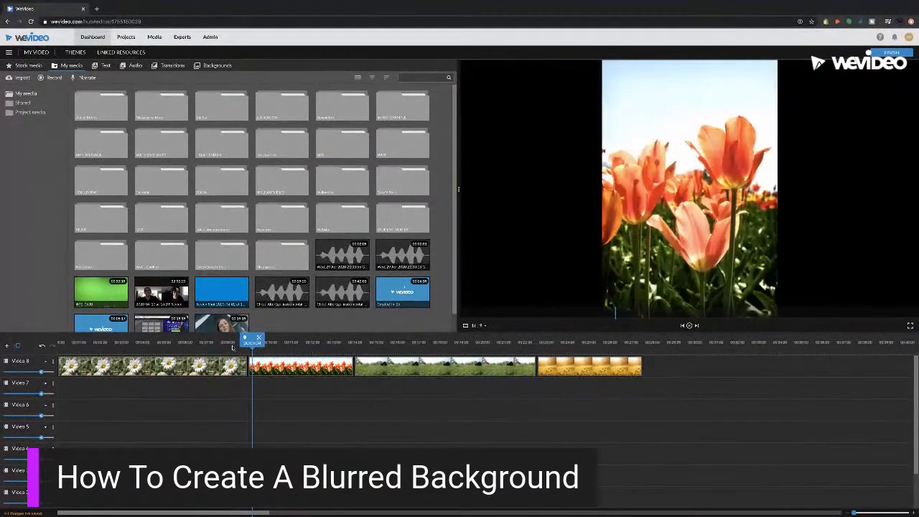
left_click(289, 371)
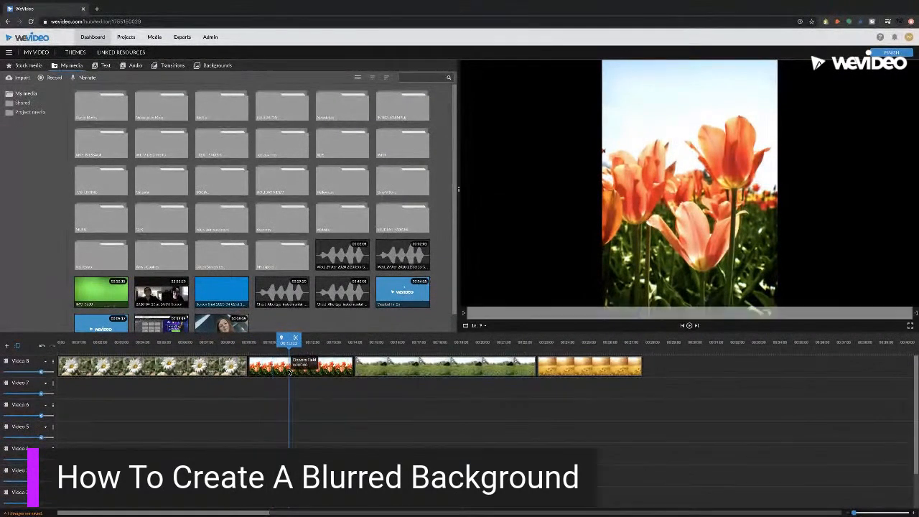
left_click(253, 354)
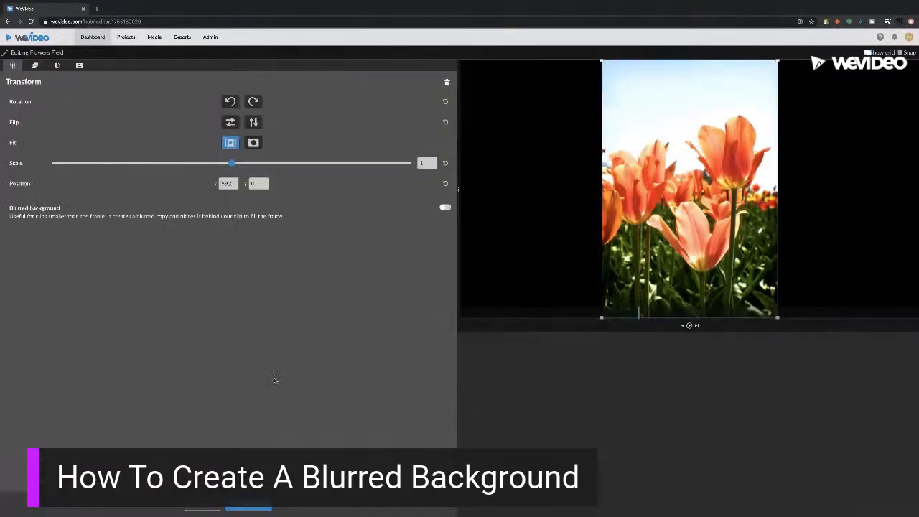
Step: Turn the tulip clip's blurred background back on and return to the timeline
left_click(447, 208)
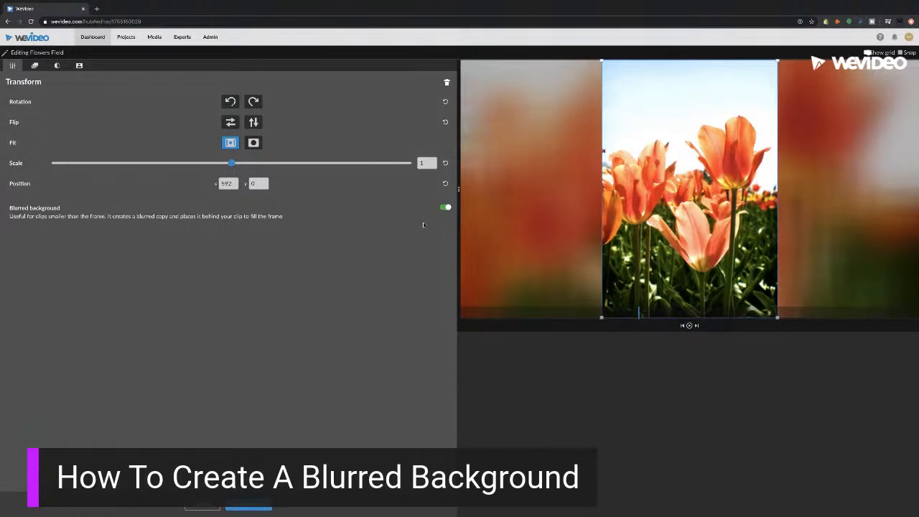
left_click(445, 209)
left_click(445, 208)
left_click(249, 509)
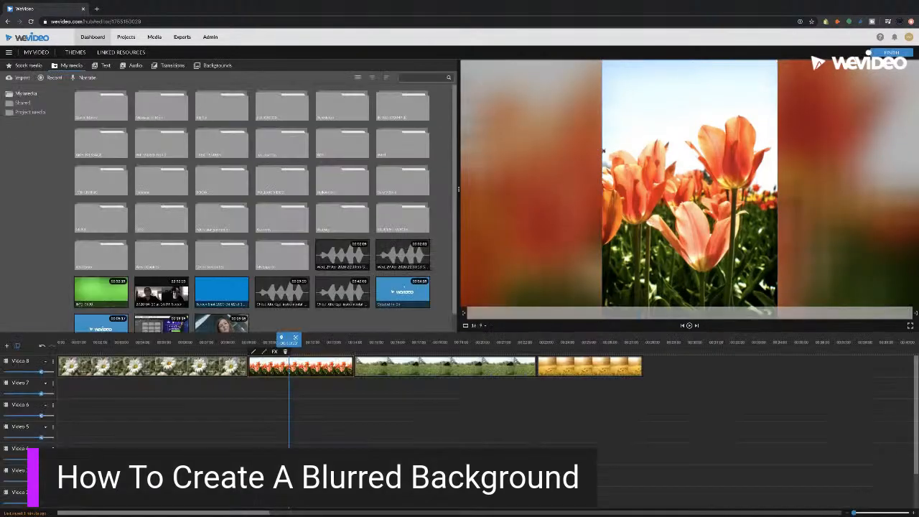
Step: Review the daisy, tulip and bluebonnet clips by playing and scrubbing, then open the orange flower clip
left_click(222, 340)
key("space")
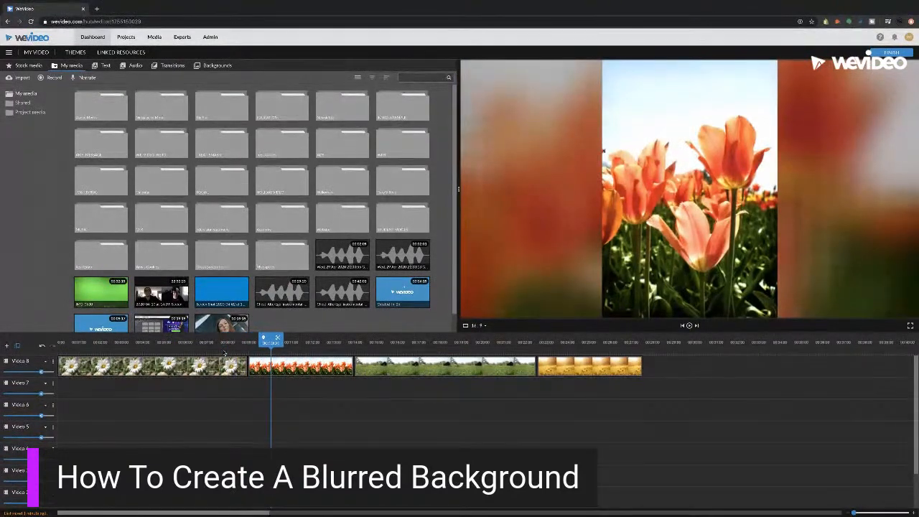
left_click(229, 348)
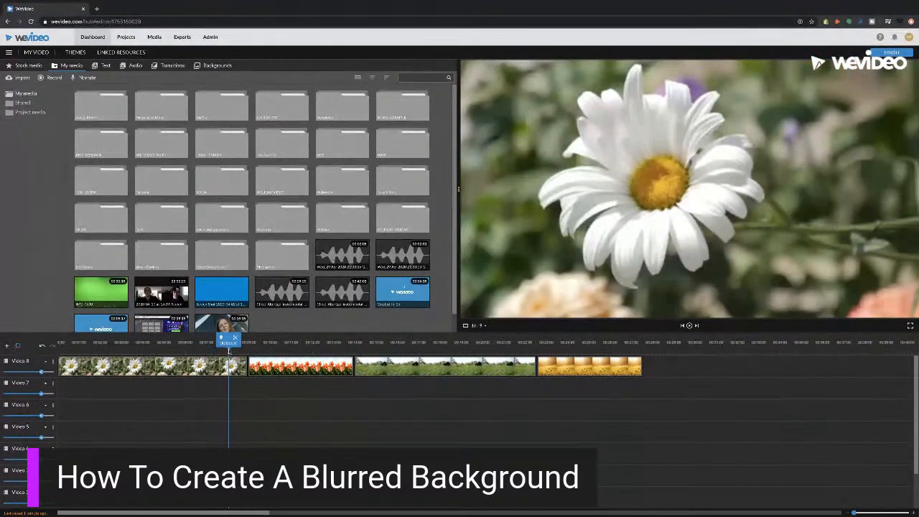
left_click(263, 348)
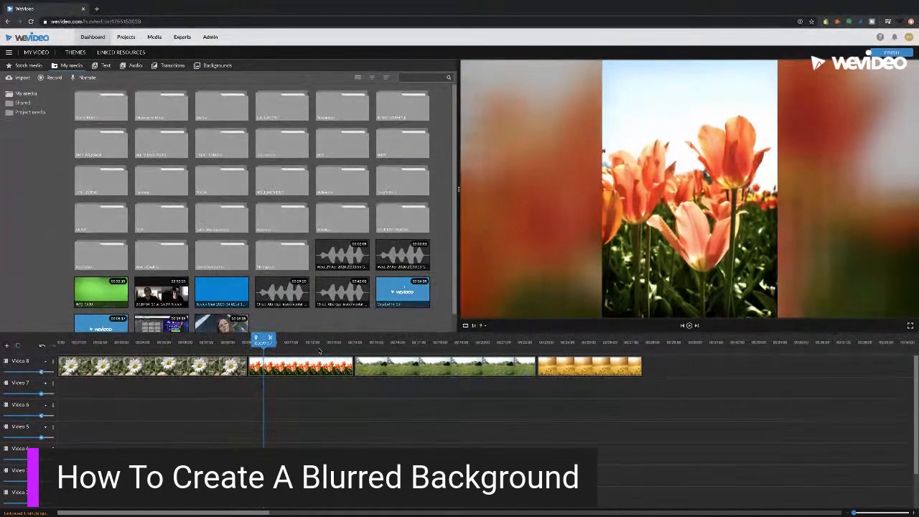
left_click(378, 345)
left_click_drag(475, 346, 507, 348)
key("space")
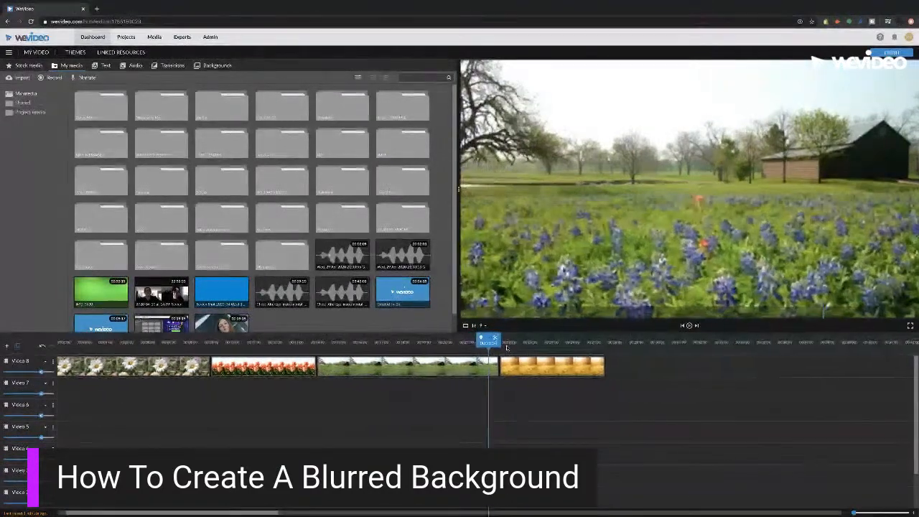
key("space")
left_click_drag(439, 348, 498, 347)
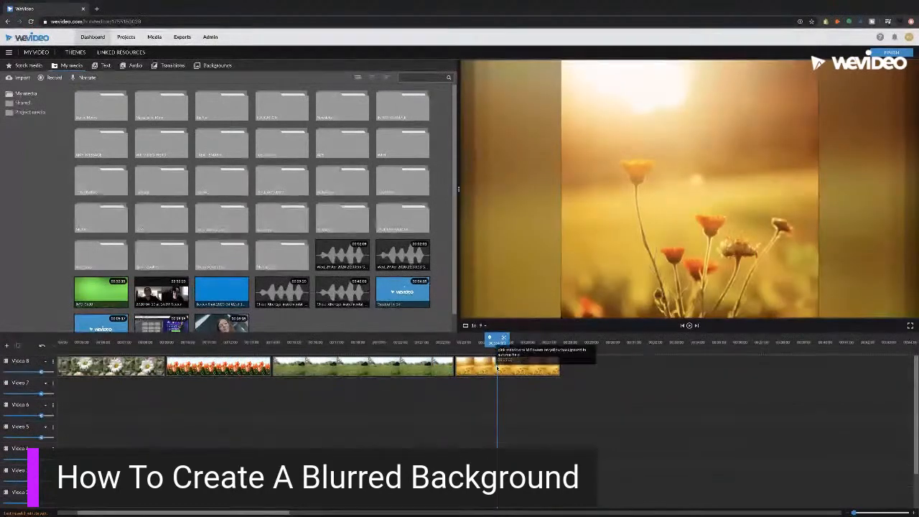
double_click(496, 368)
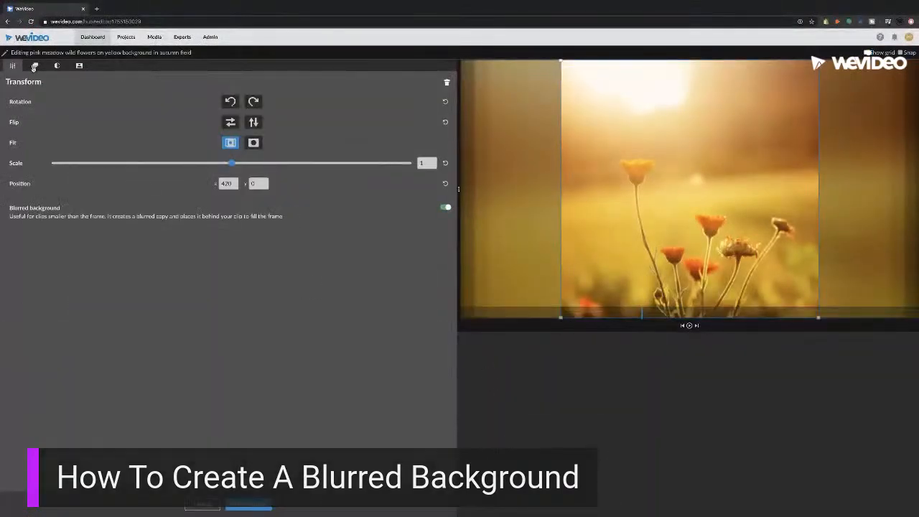
Step: Give the orange flower clip a zoom-in end animation at 1.76, framed slightly up and right
left_click(35, 66)
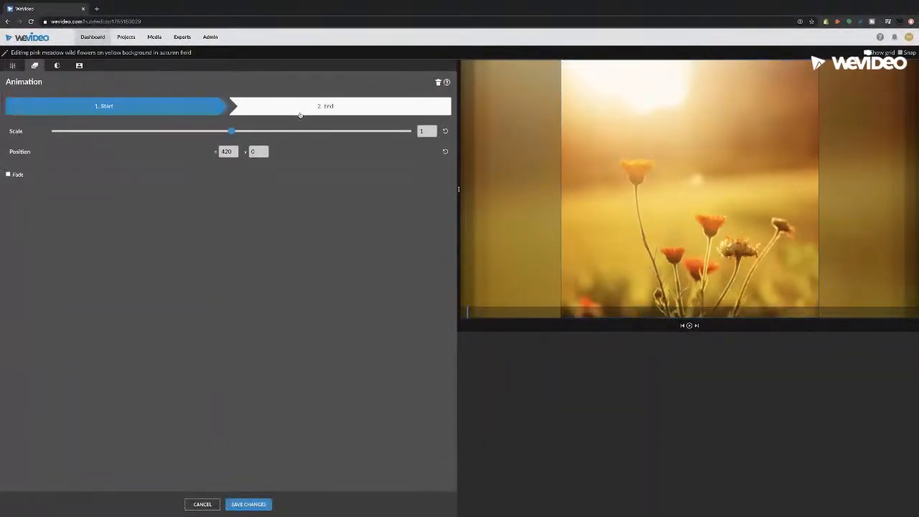
left_click(322, 114)
left_click_drag(232, 133, 267, 134)
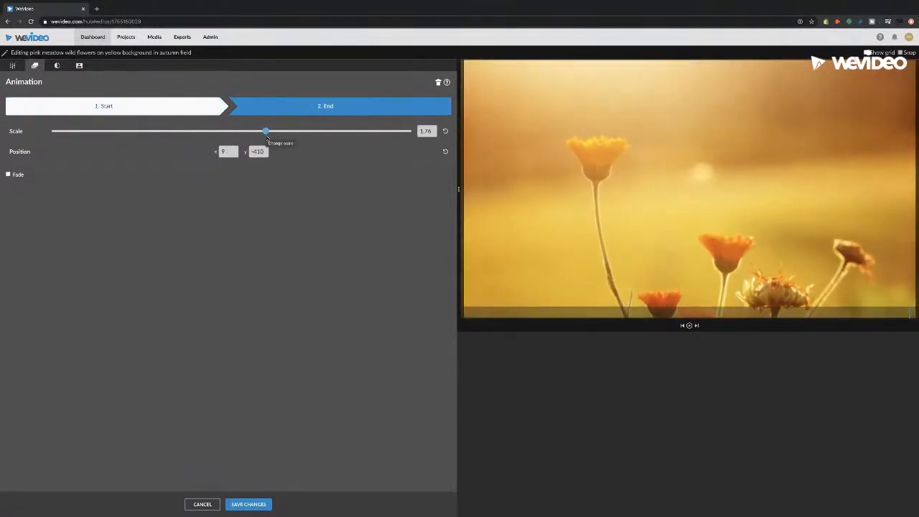
left_click_drag(615, 227, 611, 175)
left_click_drag(568, 196, 582, 191)
left_click(250, 504)
Step: Turn off the orange flower clip's blurred background and save the change
left_click(441, 342)
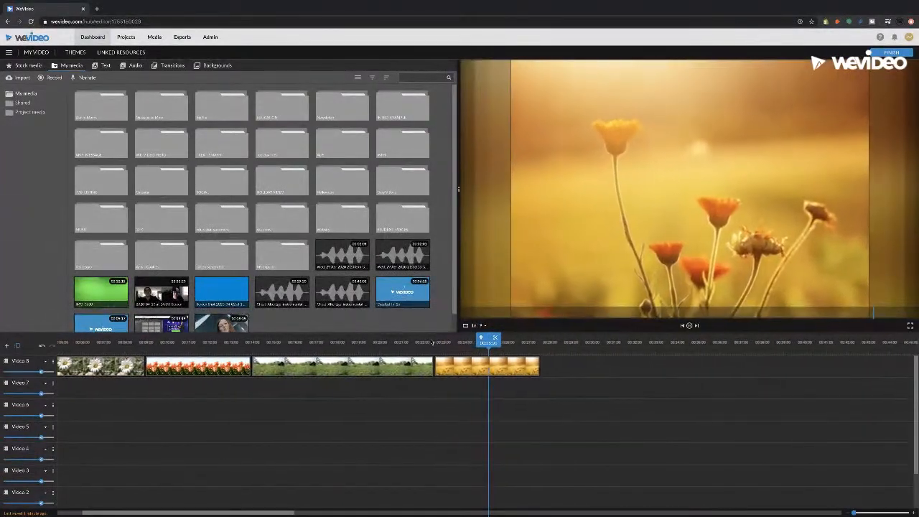
key("space")
double_click(429, 370)
left_click(12, 65)
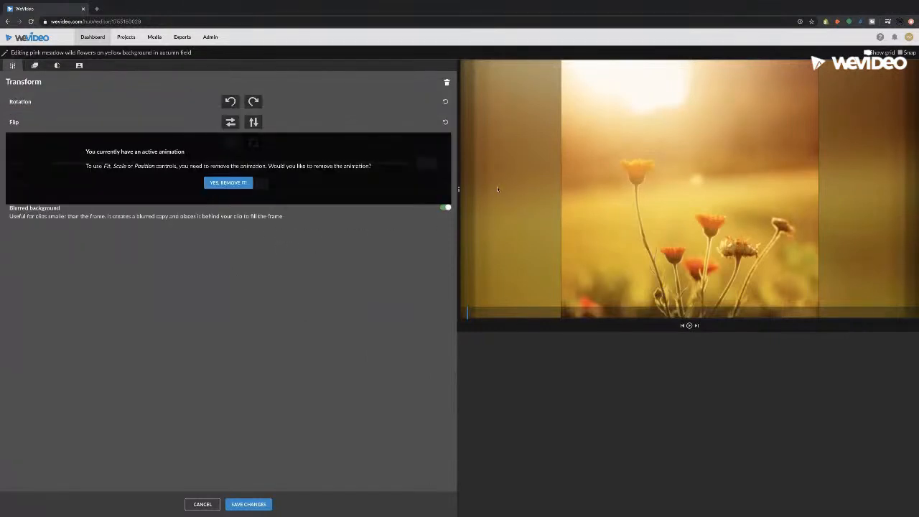
left_click(445, 208)
left_click(249, 505)
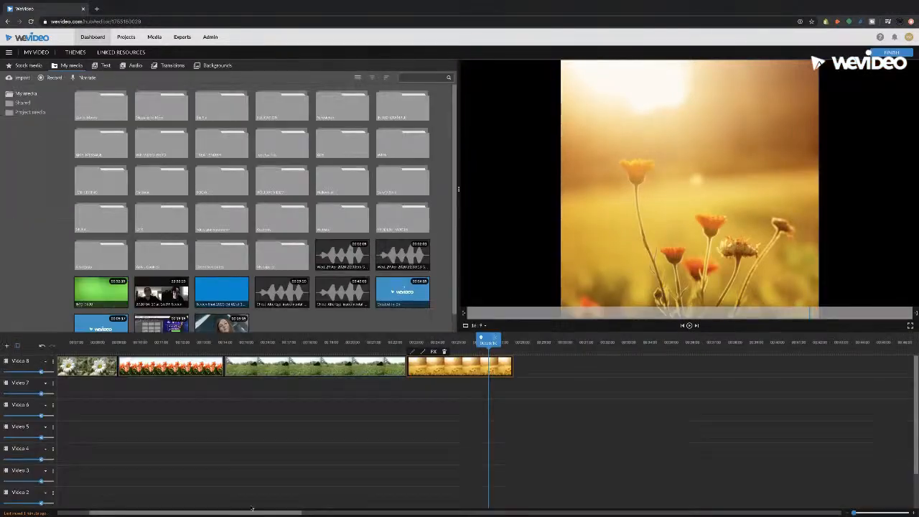
Step: Preview the orange flower zoom, then add a blurred background to the yellow flower clip
left_click(396, 346)
key("space")
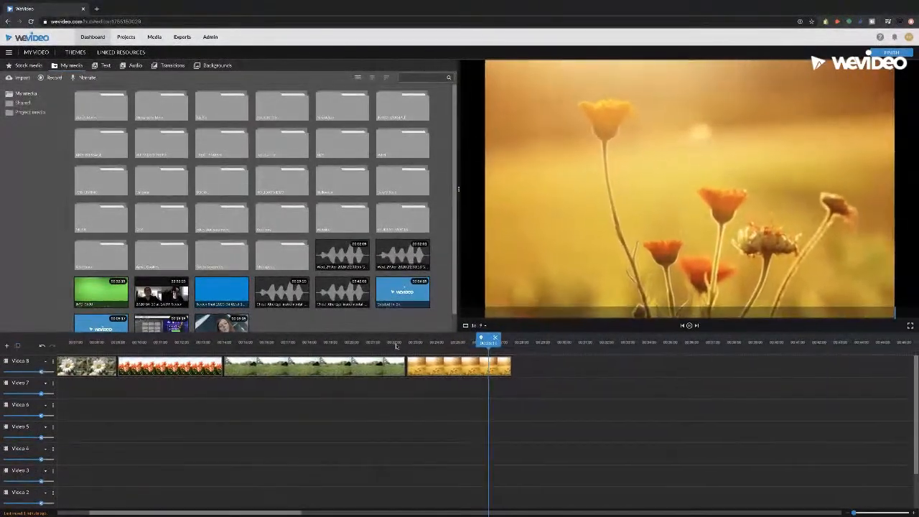
left_click(366, 344)
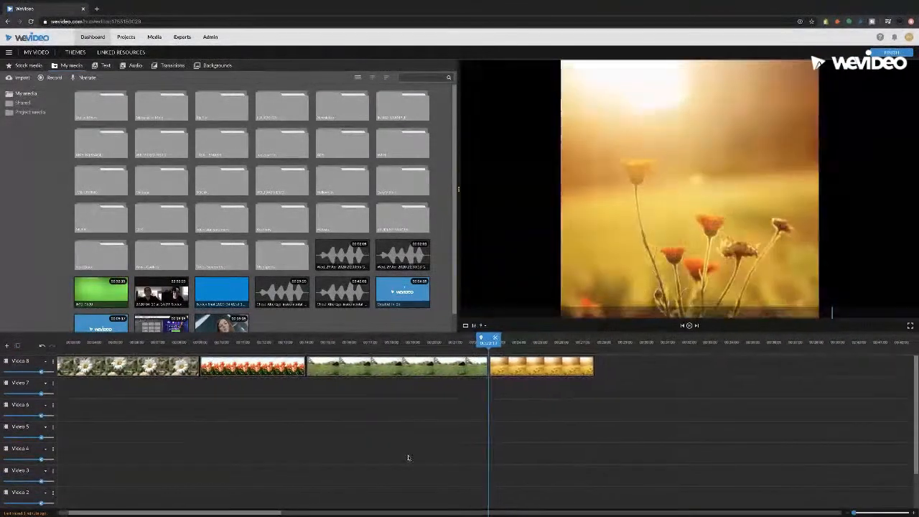
double_click(490, 371)
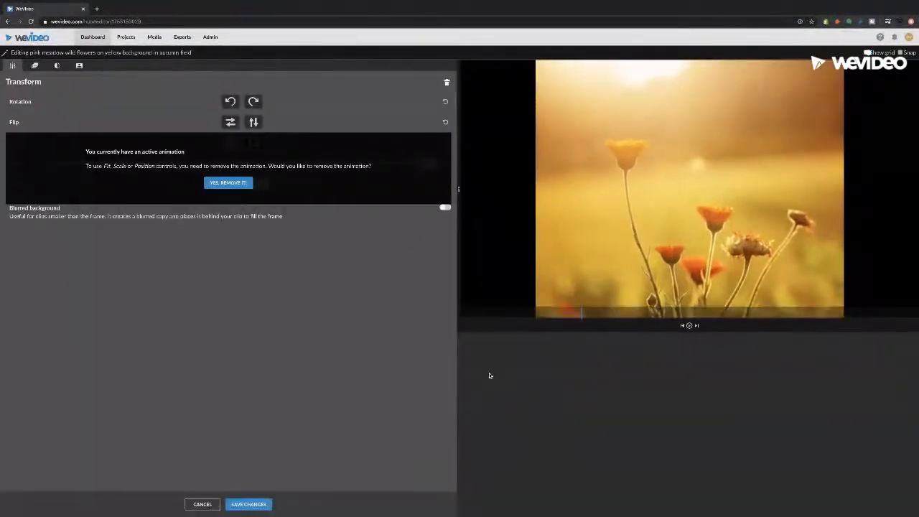
left_click(446, 209)
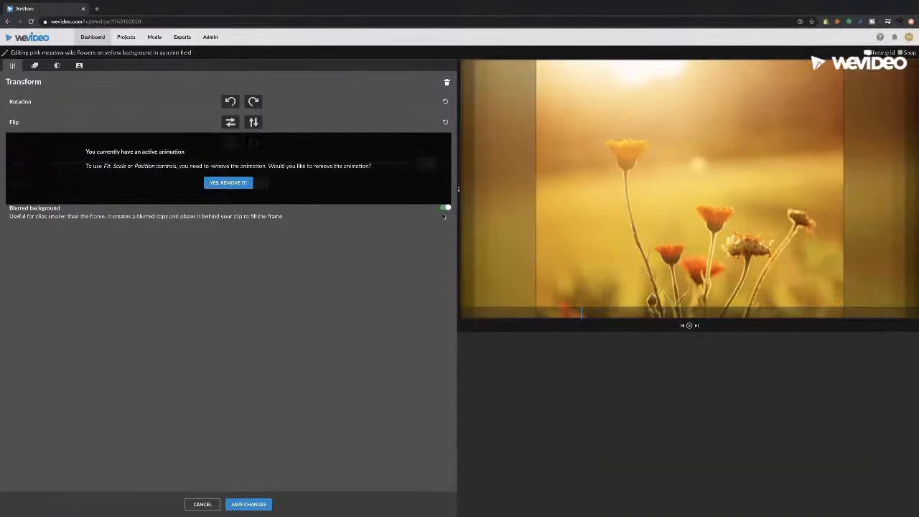
left_click(249, 504)
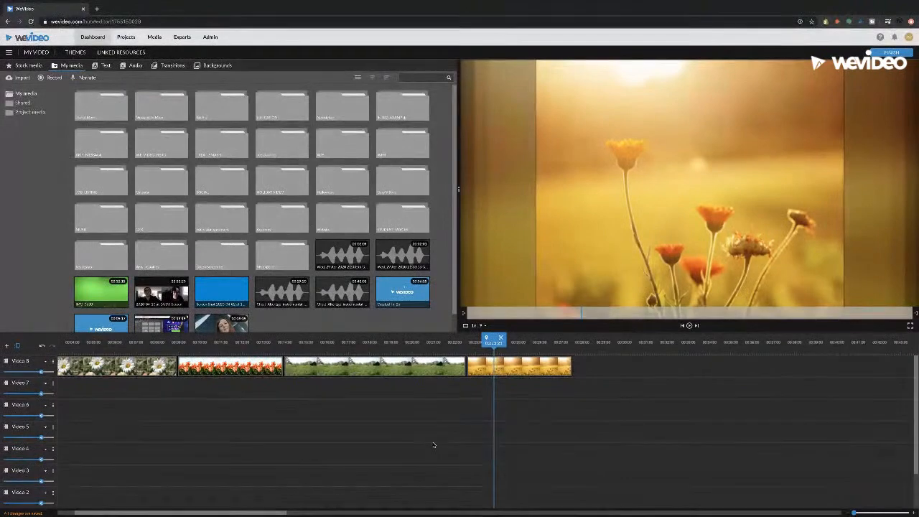
Step: Scrub through the tulip, green field and yellow flower clips, then return to the Dashboard
left_click(427, 343)
left_click_drag(324, 350, 143, 343)
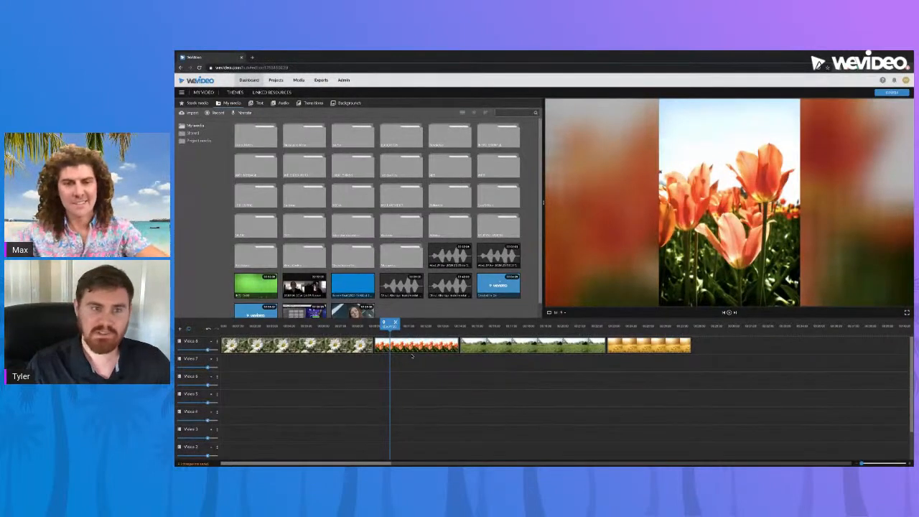
left_click(505, 331)
left_click(597, 332)
left_click(620, 330)
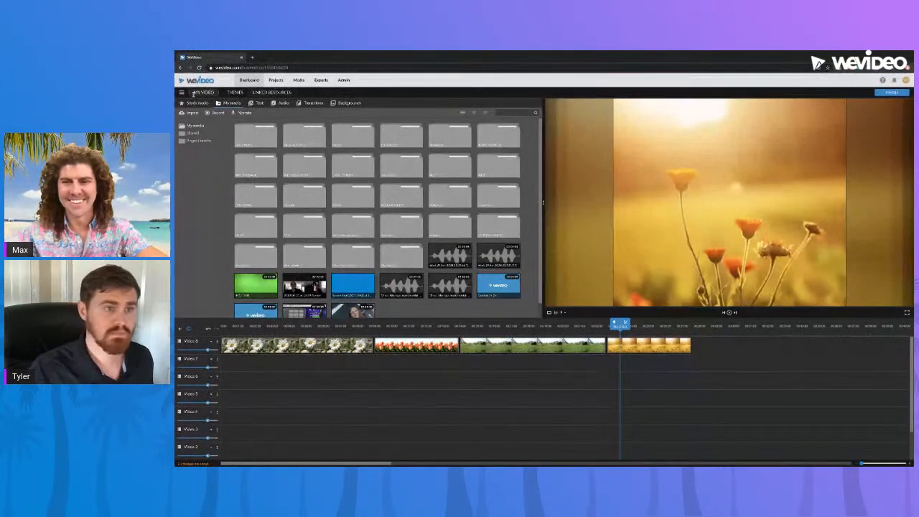
left_click(249, 80)
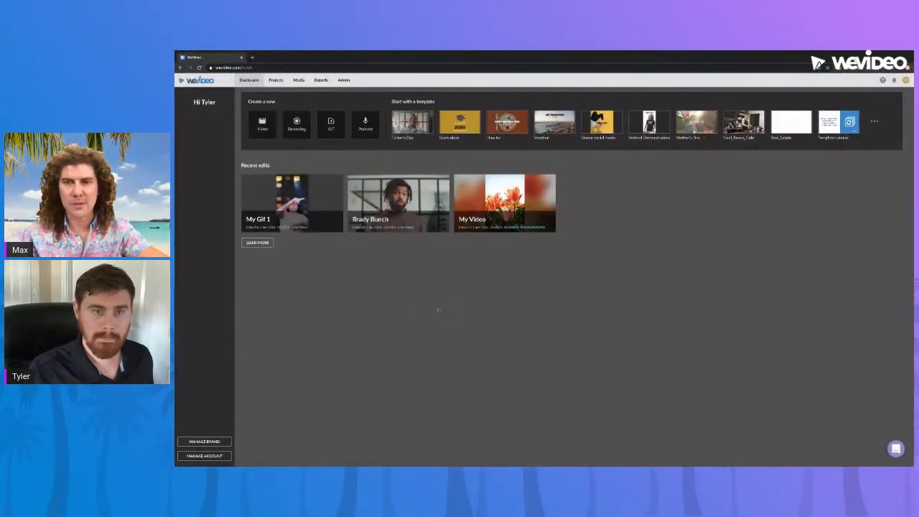
Step: Reopen the My Video project from the Dashboard's Recent edits
left_click(275, 80)
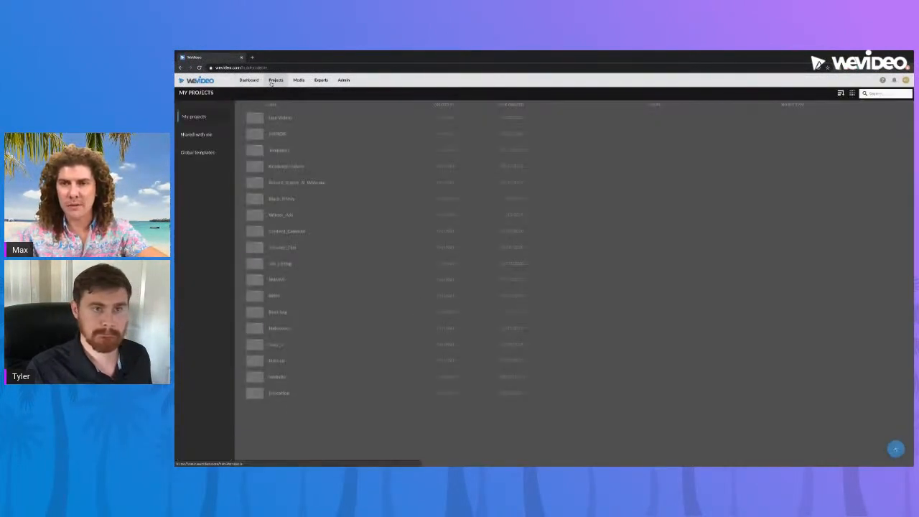
left_click(248, 80)
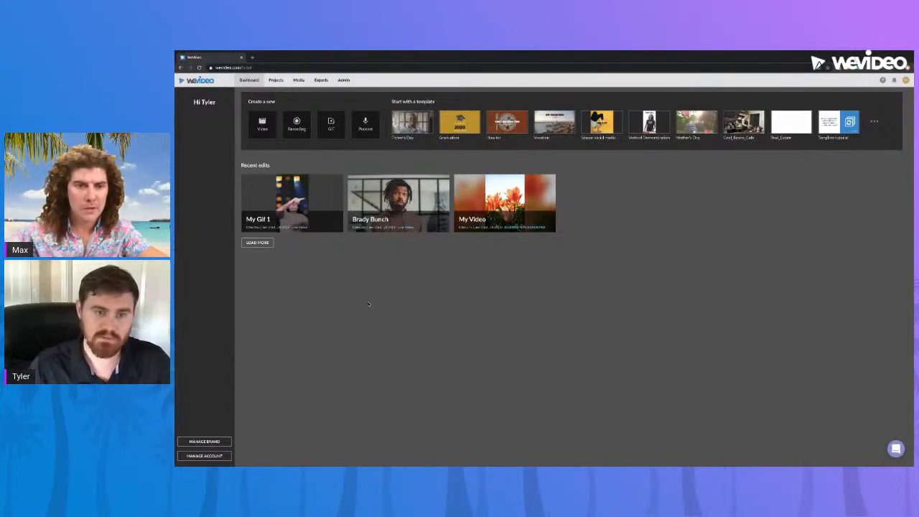
mouse_move(431, 222)
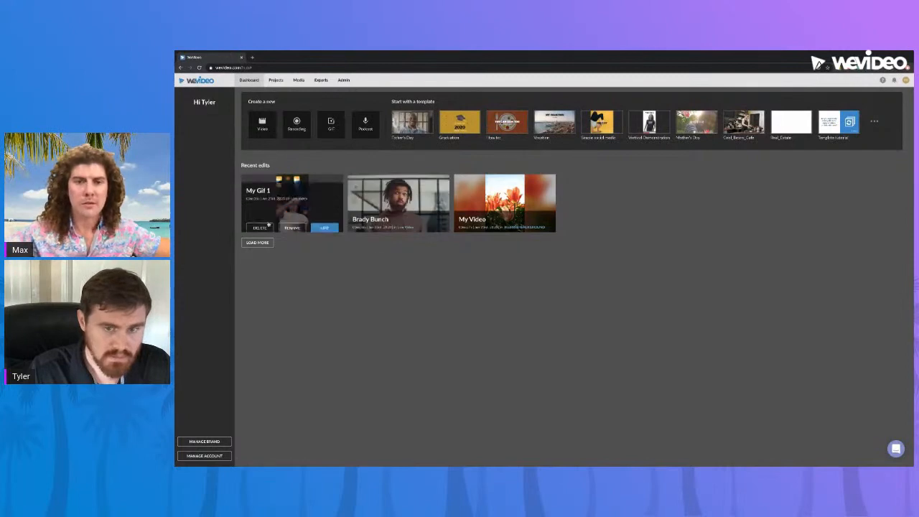
left_click(529, 223)
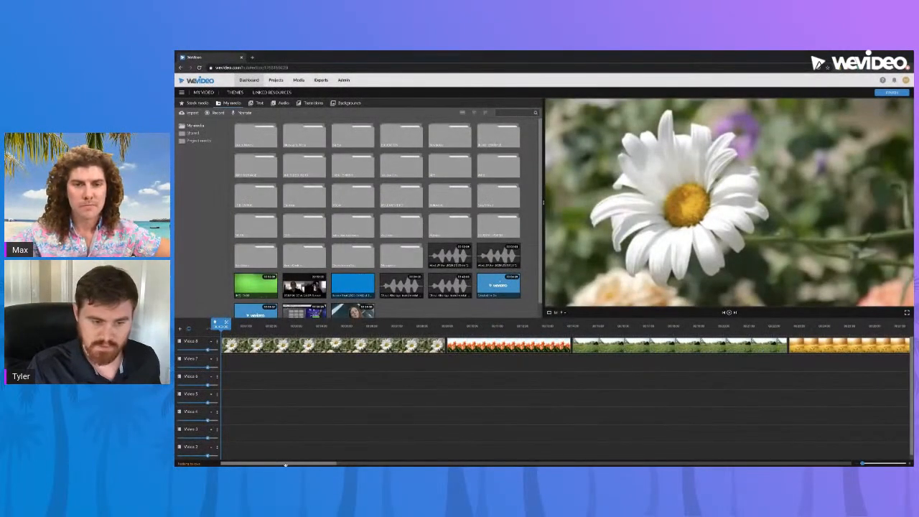
scroll(435, 432, "right", 5)
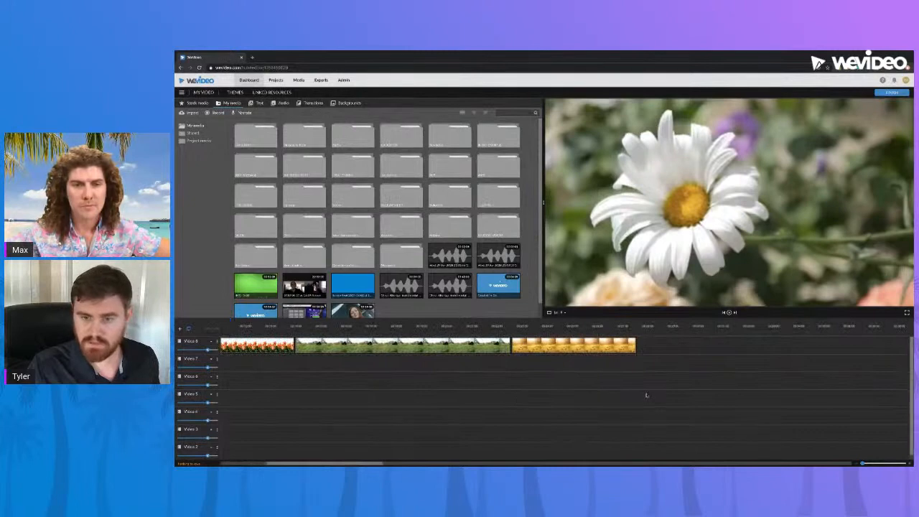
Step: Place the End credits text template on Video 8 after the yellow flower clip and open its text
left_click(595, 325)
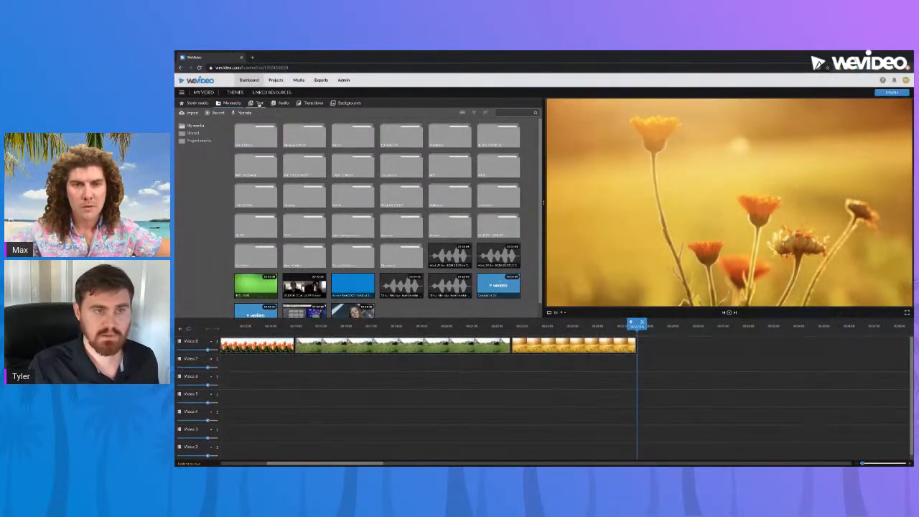
left_click(259, 104)
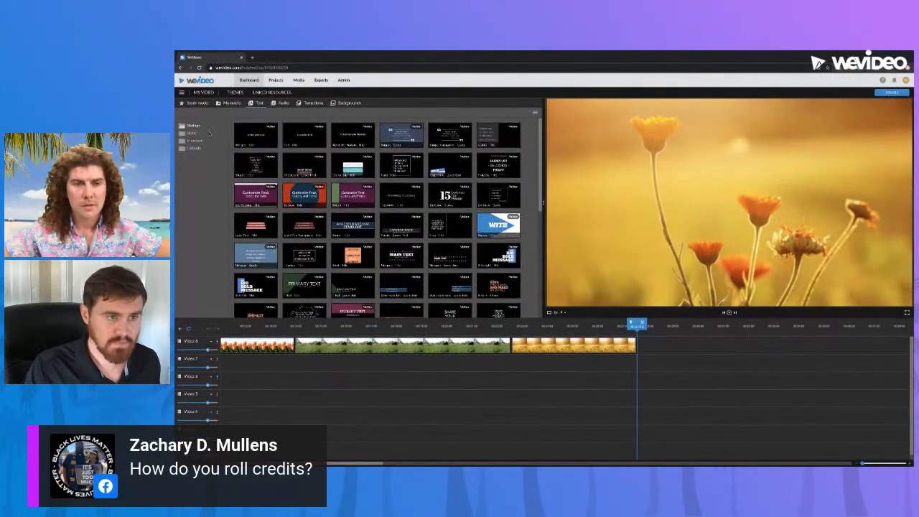
left_click(192, 134)
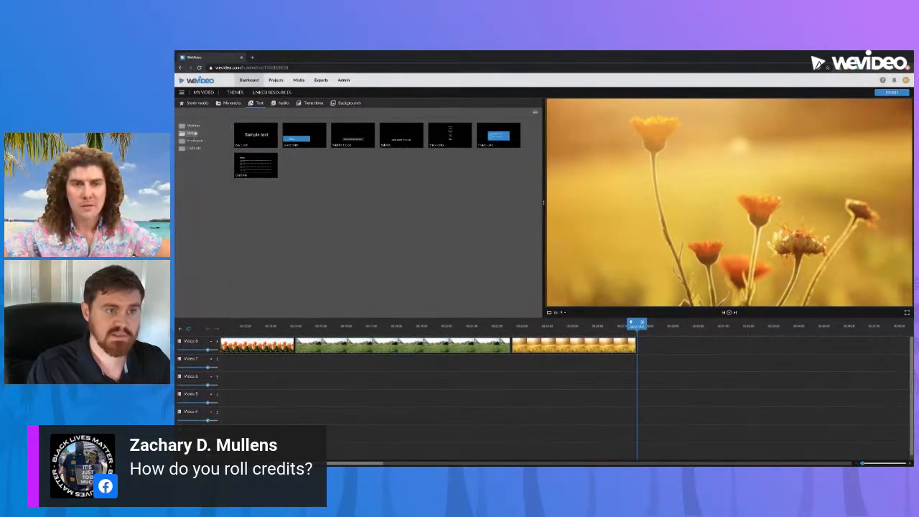
left_click(455, 144)
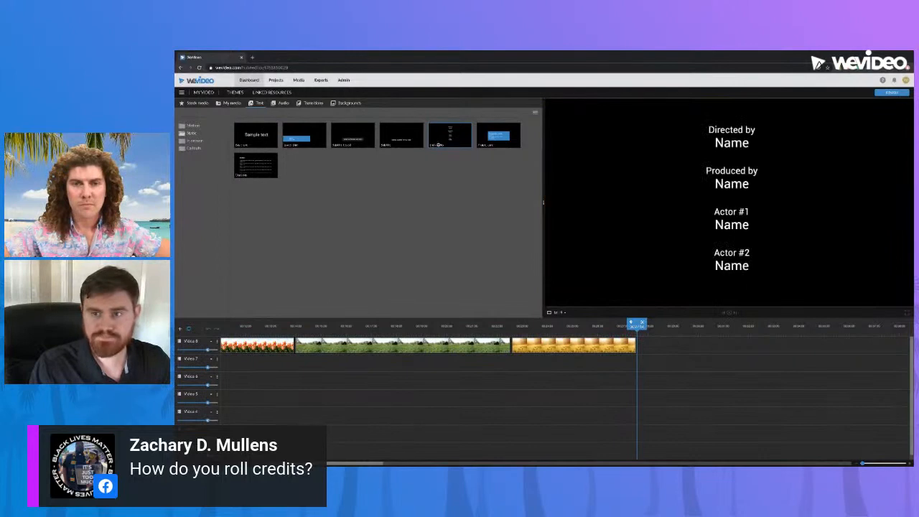
left_click_drag(451, 136, 646, 349)
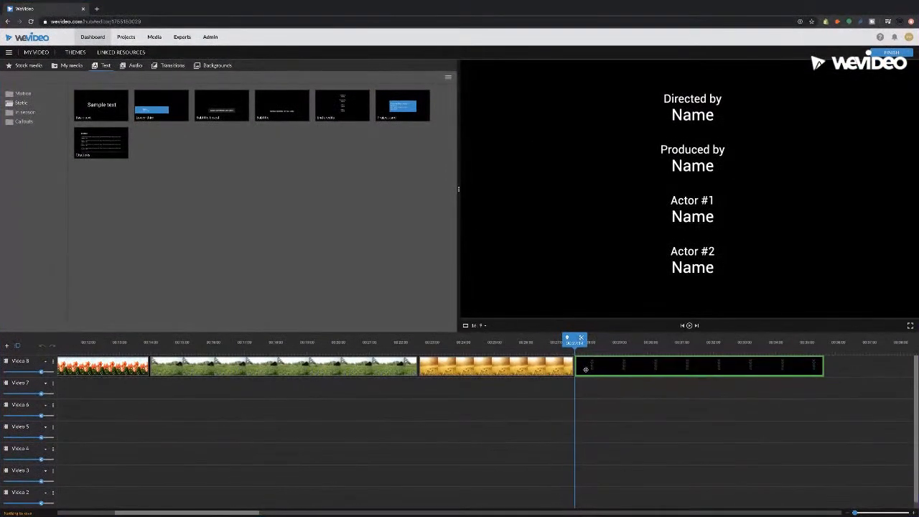
left_click_drag(585, 370, 585, 369)
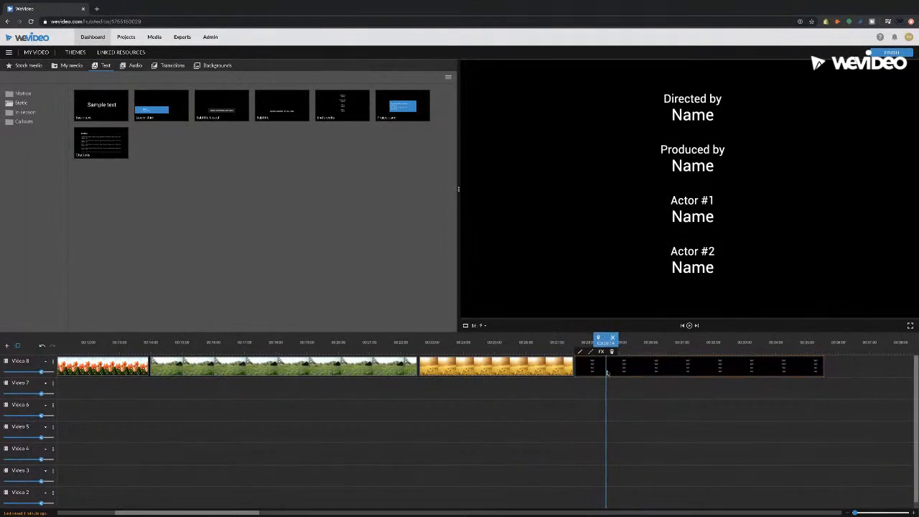
double_click(609, 373)
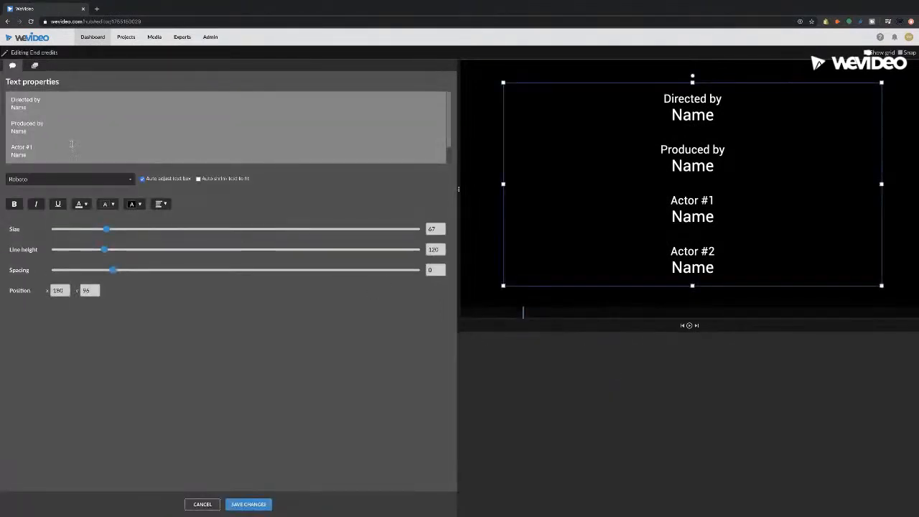
Step: Replace the Name placeholders under Directed by, Produced by and Actor #1 with the people's names
left_click_drag(27, 107, 9, 106)
type("Max")
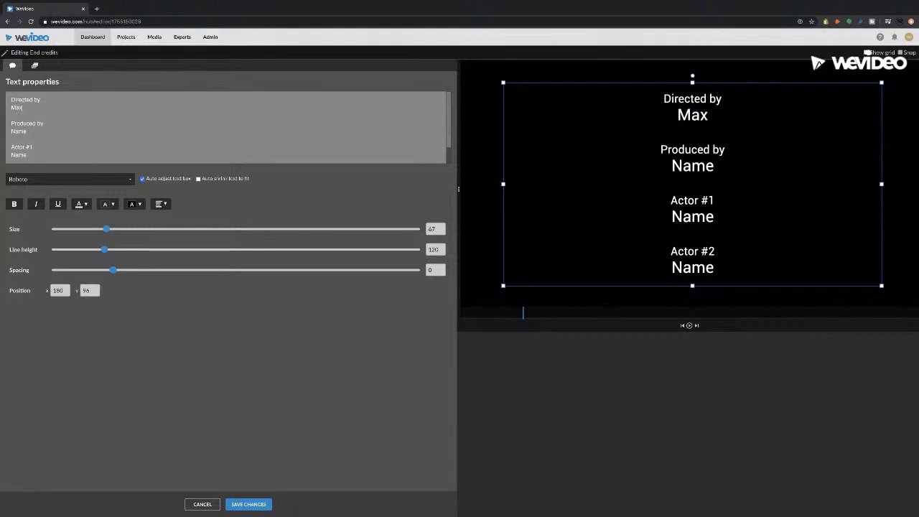
left_click_drag(32, 132, 8, 129)
type("Tyler")
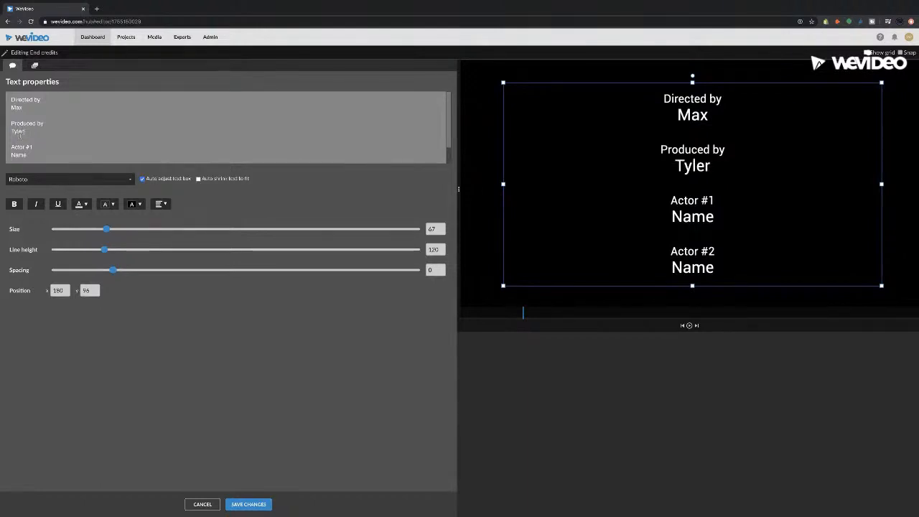
left_click_drag(33, 156, 12, 154)
type("Patrick")
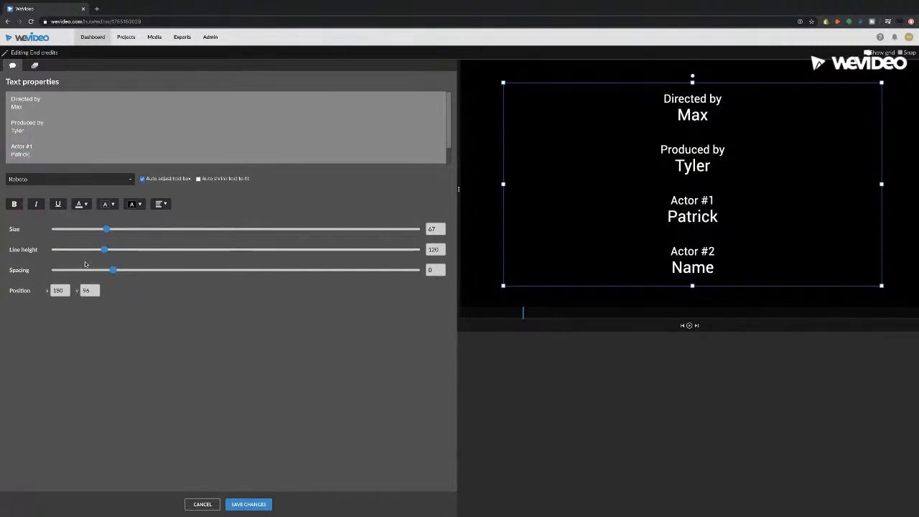
left_click(35, 65)
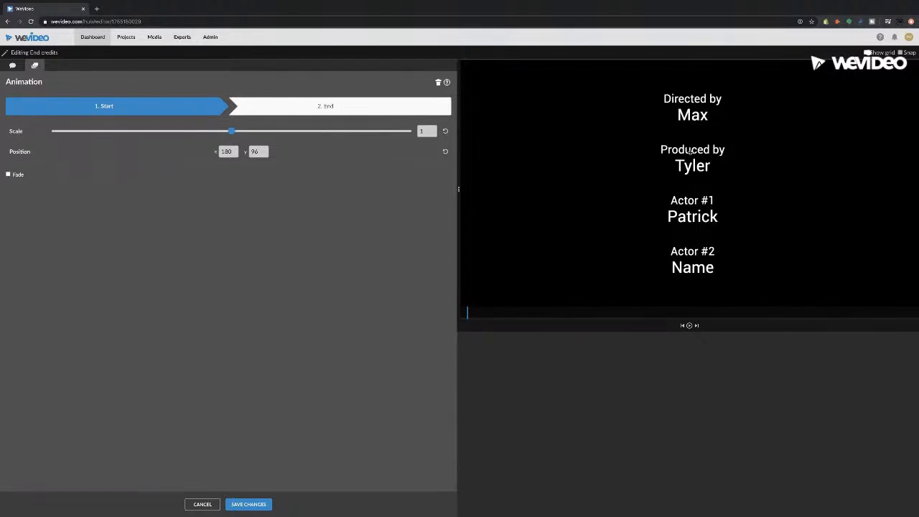
Step: Make the credits scroll up to an end position above the frame at X 176, Y -812, and save
left_click_drag(697, 154, 698, 380)
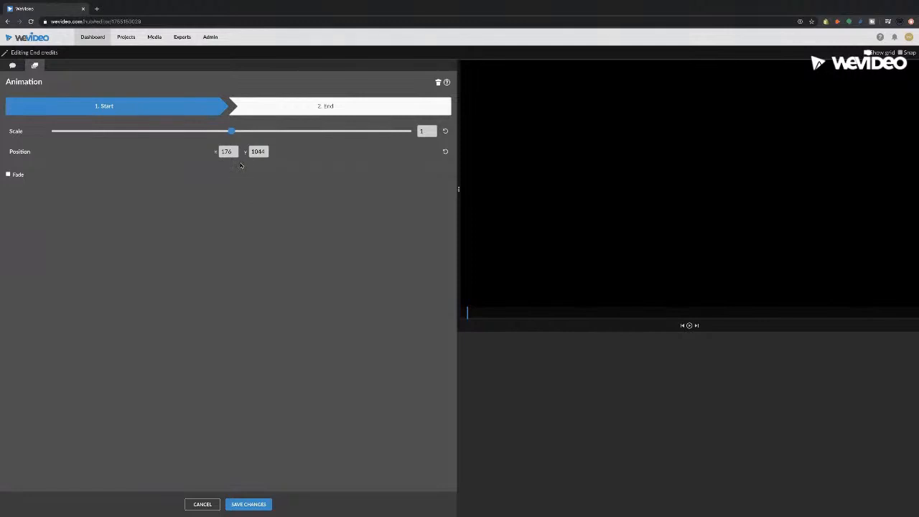
left_click_drag(236, 155, 217, 153)
left_click(297, 109)
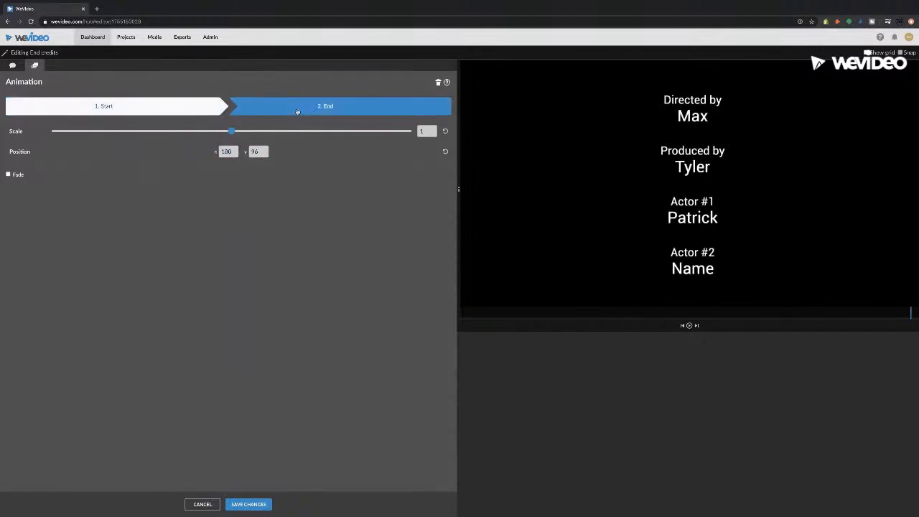
left_click_drag(681, 204, 677, 4)
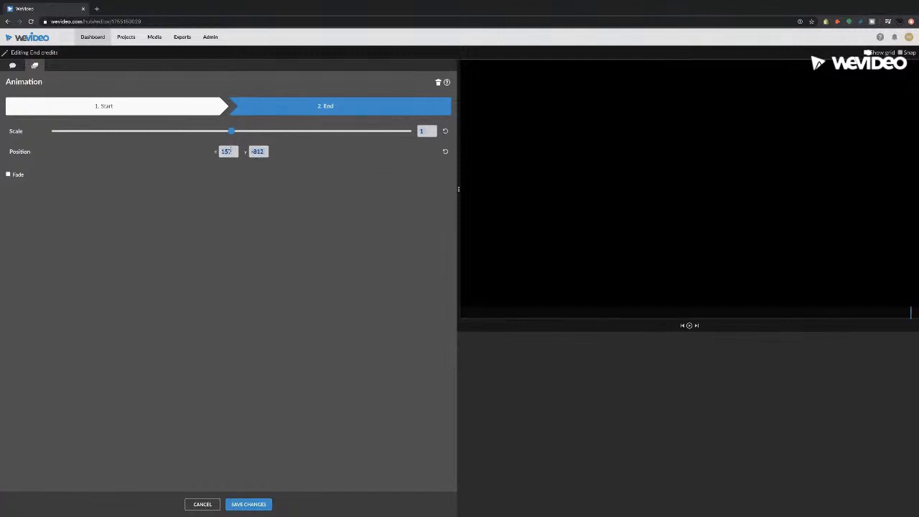
left_click_drag(232, 151, 184, 153)
type("1")
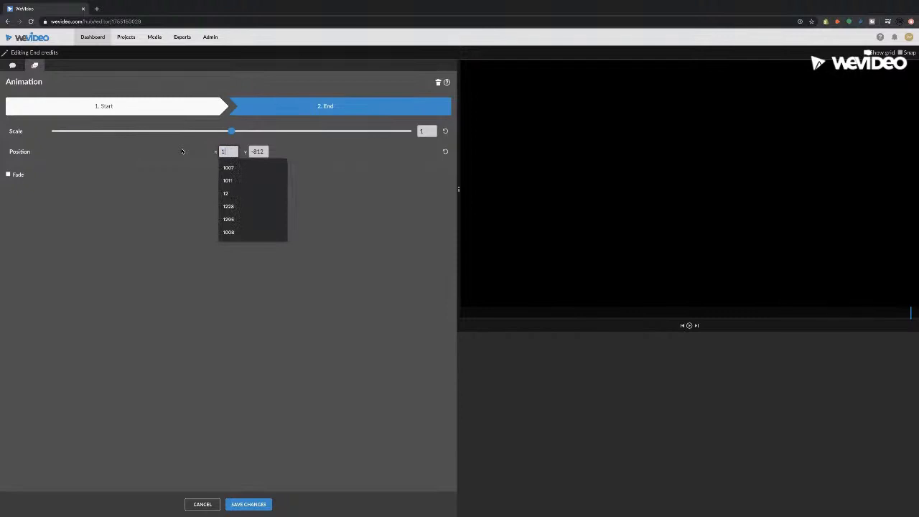
type("76")
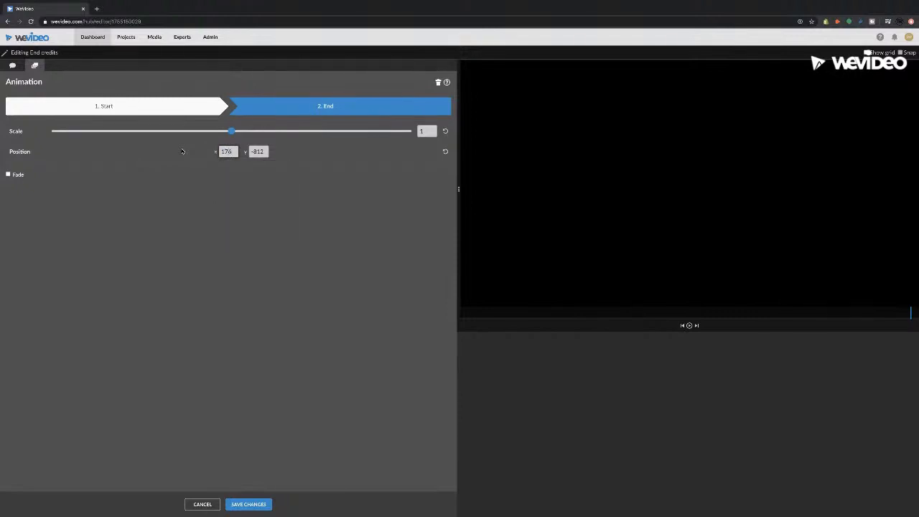
left_click(261, 500)
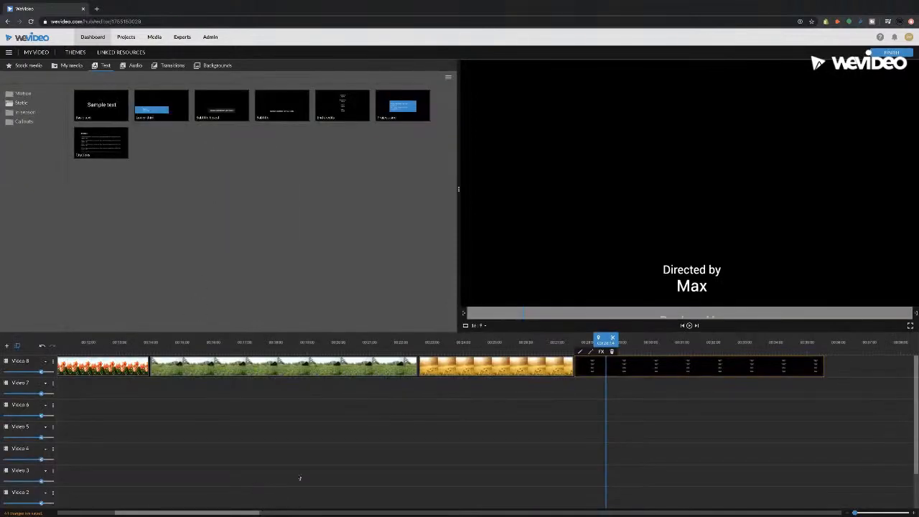
Step: Trim the End credits clip to a few seconds after the yellow flower clip and play it back
left_click_drag(606, 338, 580, 338)
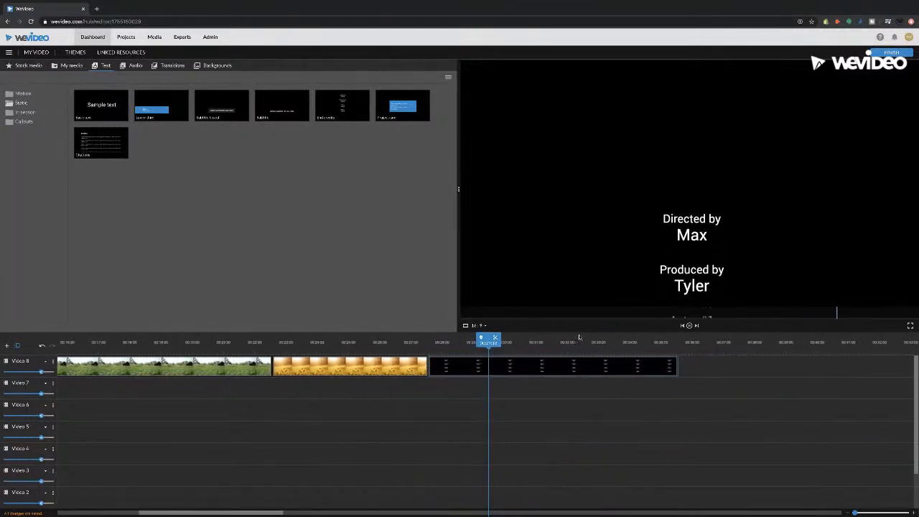
left_click(618, 368)
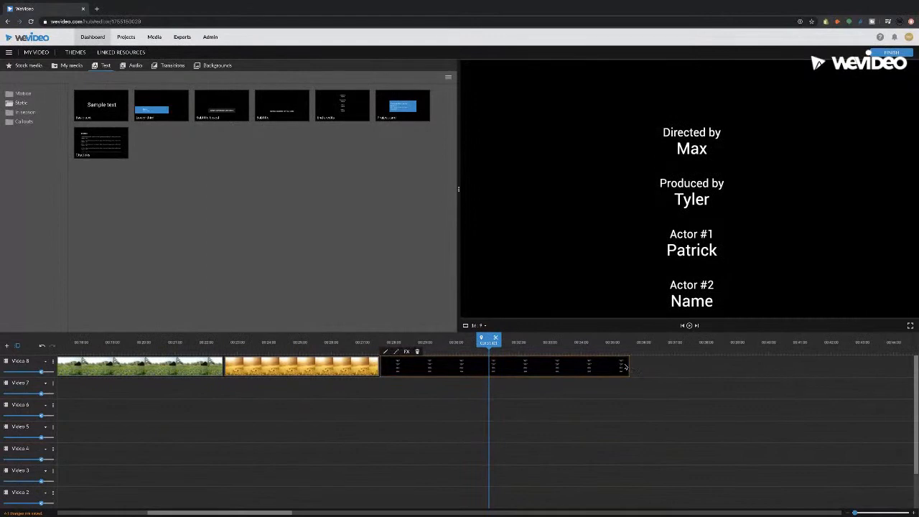
left_click_drag(628, 364, 743, 367)
left_click(391, 342)
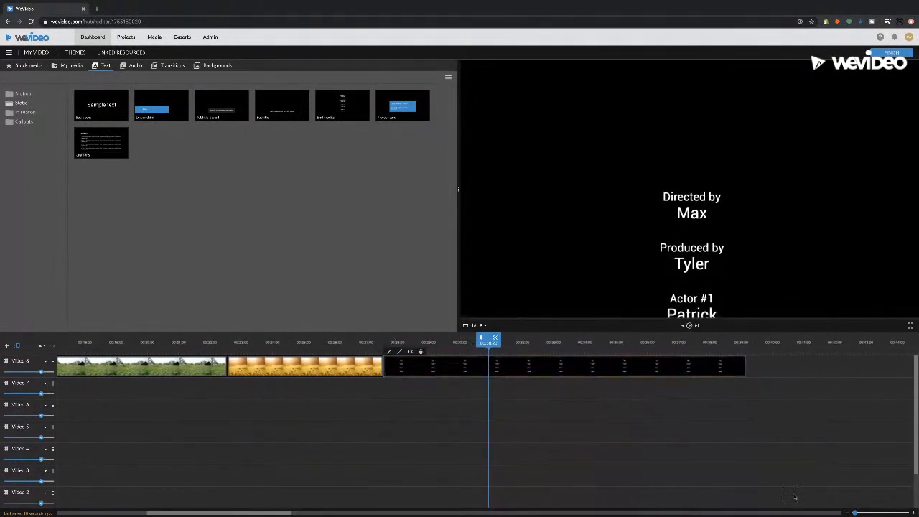
left_click_drag(745, 366, 468, 366)
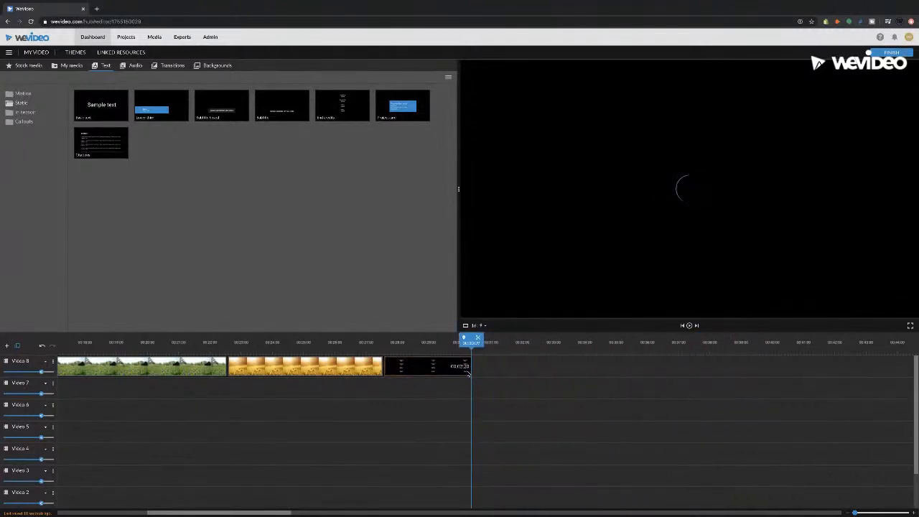
left_click(387, 343)
key("space")
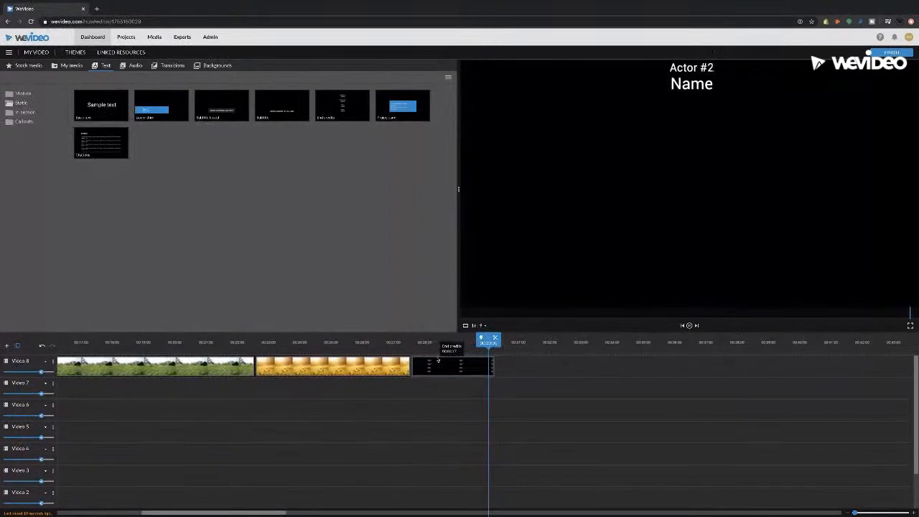
key("space")
key("space")
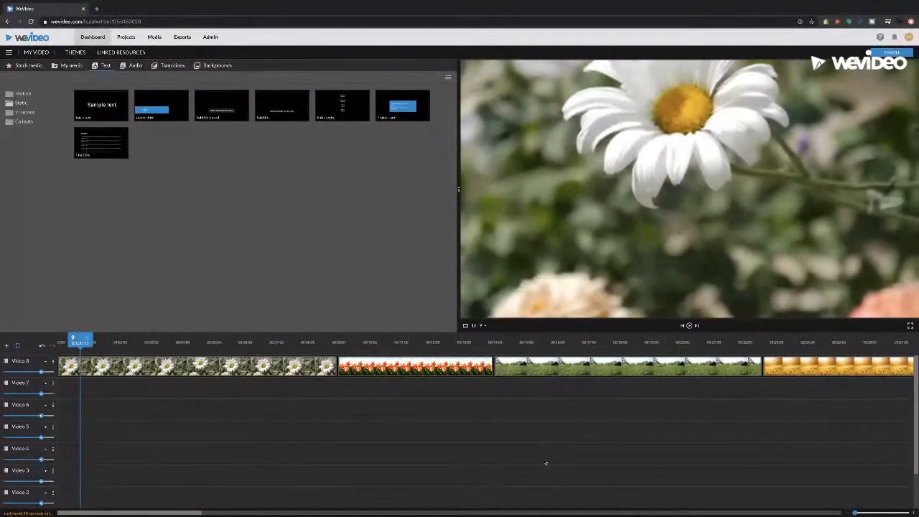
left_click_drag(856, 513, 852, 513)
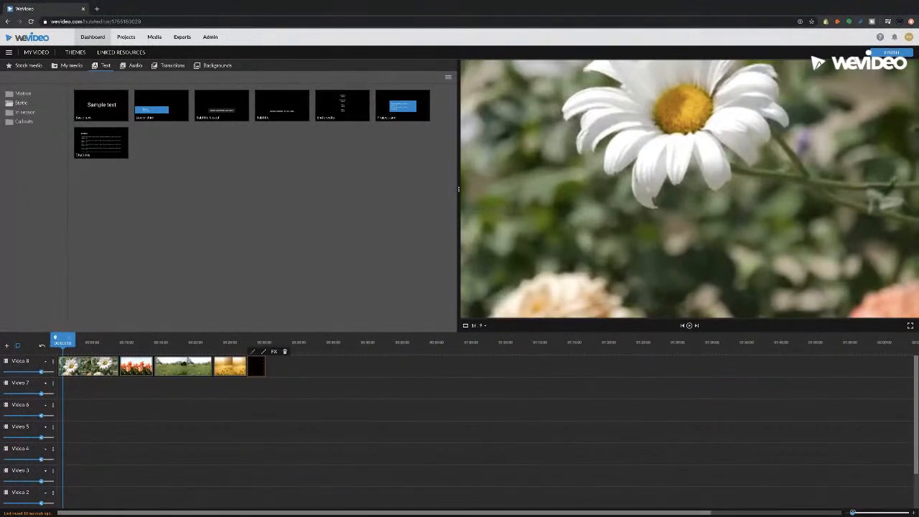
left_click(257, 342)
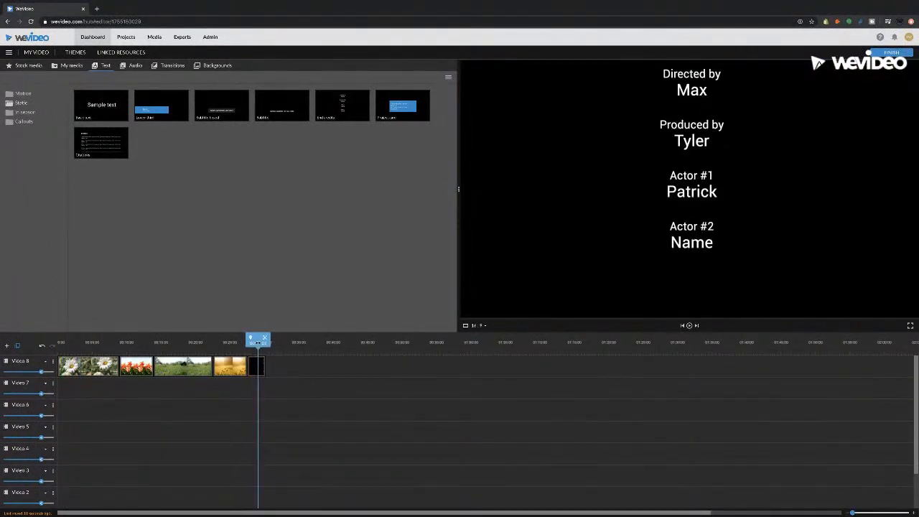
double_click(260, 367)
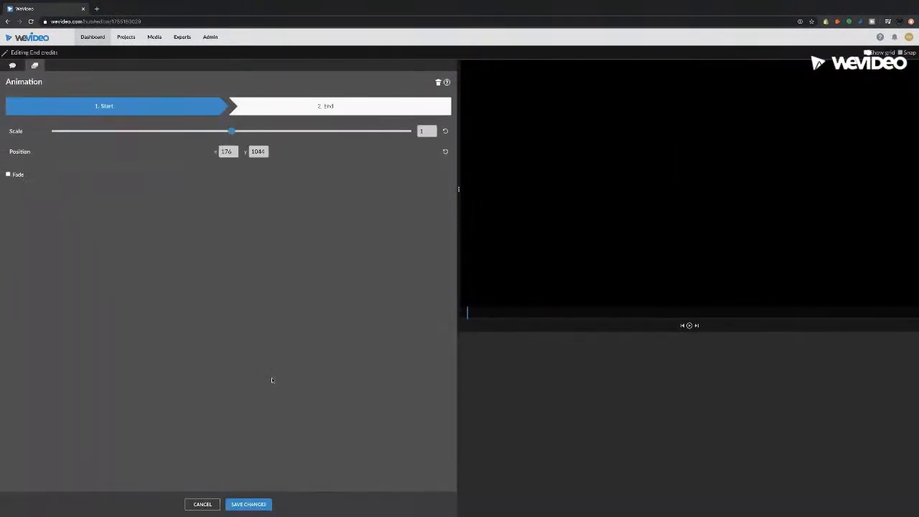
left_click(12, 65)
scroll(56, 145, "down", 2)
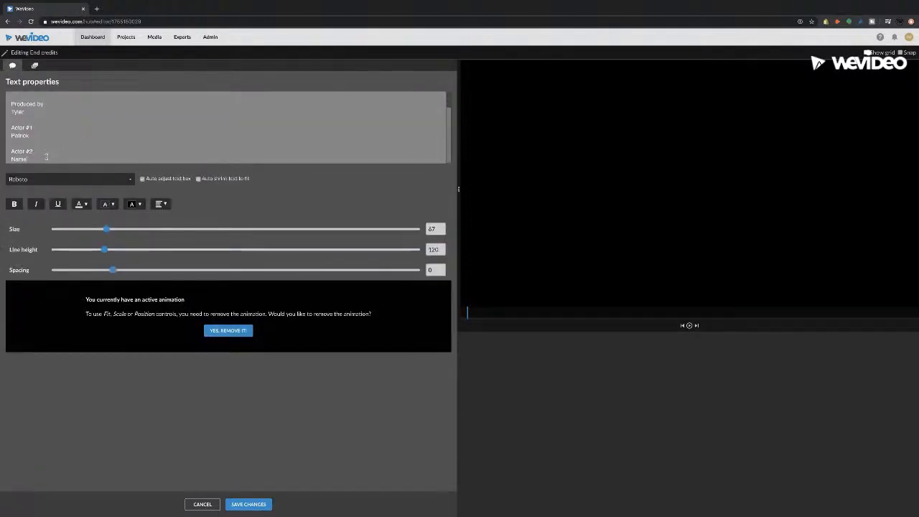
scroll(46, 156, "down", 3)
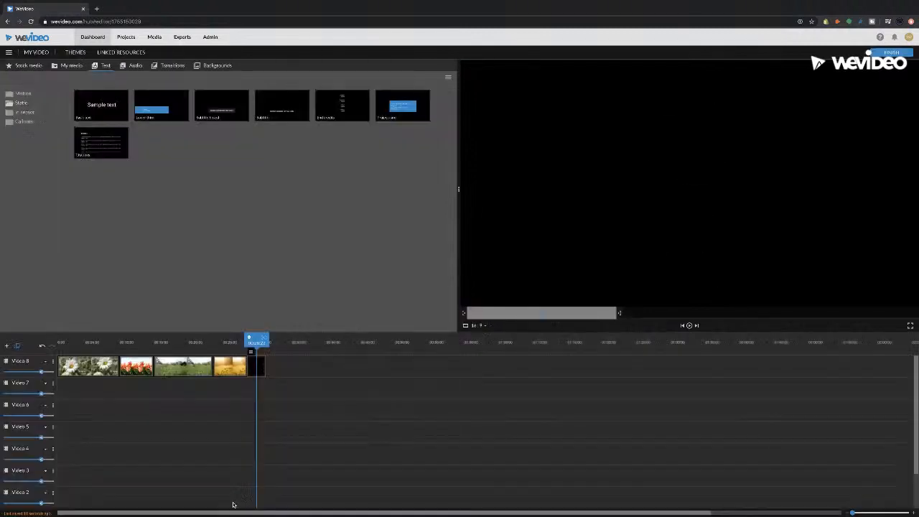
left_click(233, 503)
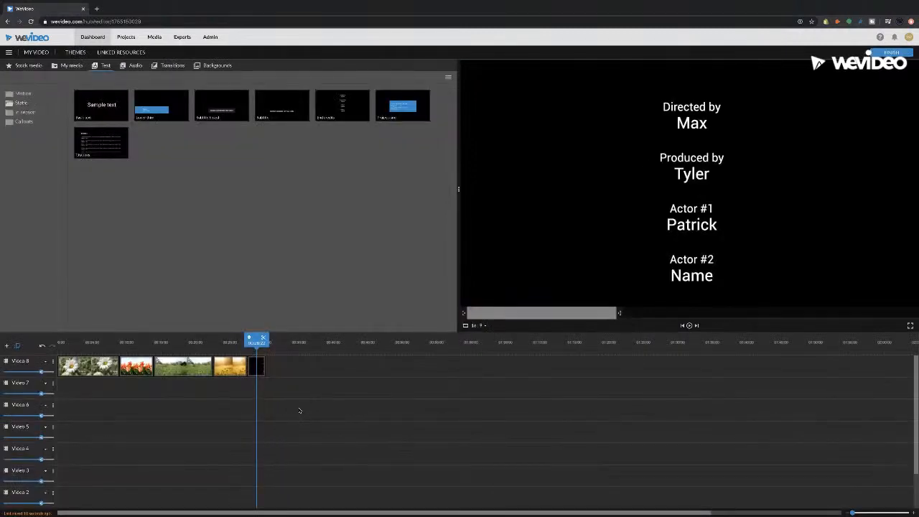
Step: Stretch the End credits clip several times longer, preview its scroll, and show My media
left_click(254, 365)
left_click_drag(265, 363, 328, 365)
left_click(251, 343)
key("space")
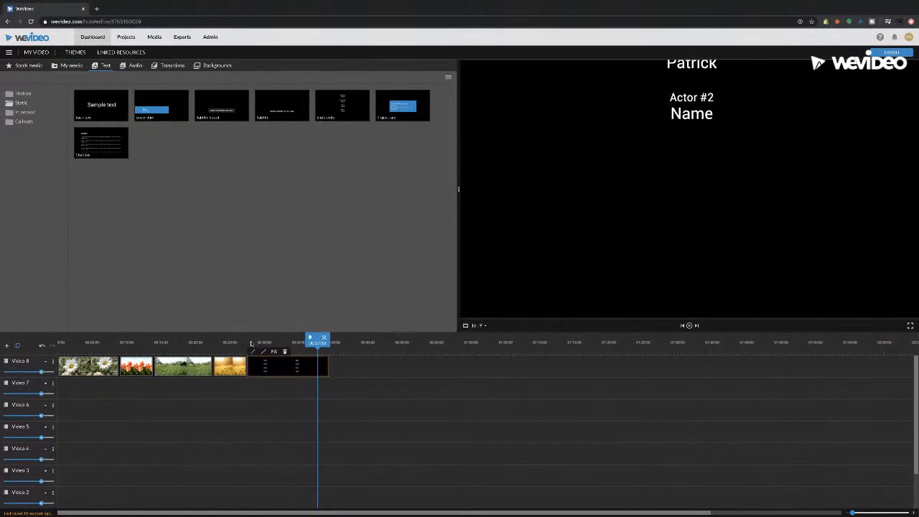
left_click(251, 342)
left_click_drag(252, 342, 246, 342)
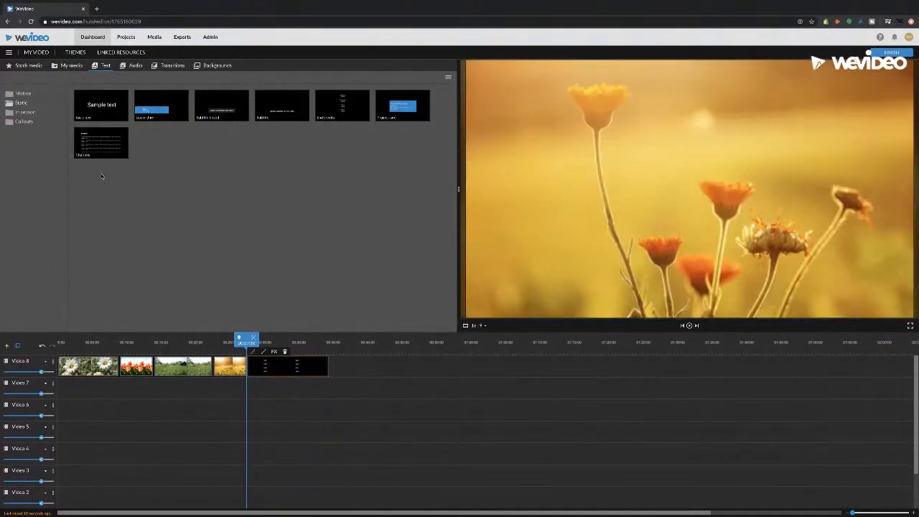
left_click(66, 65)
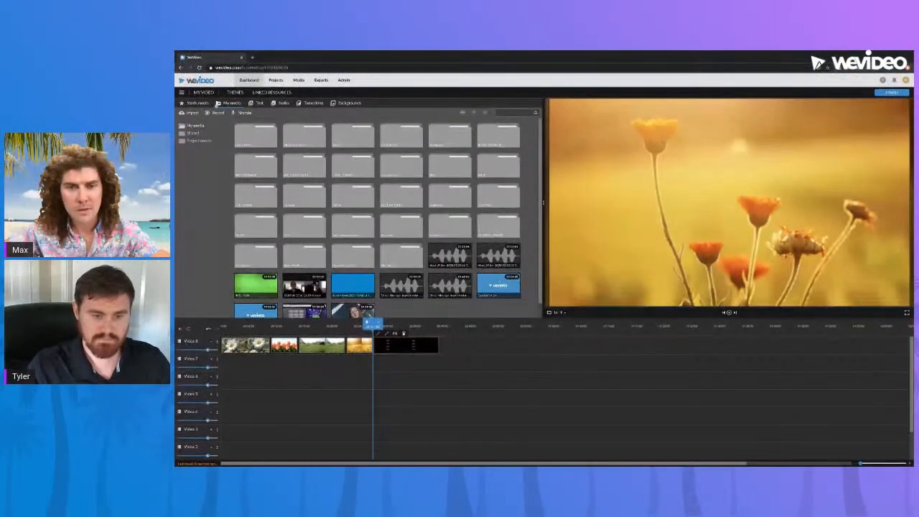
left_click_drag(371, 324, 322, 324)
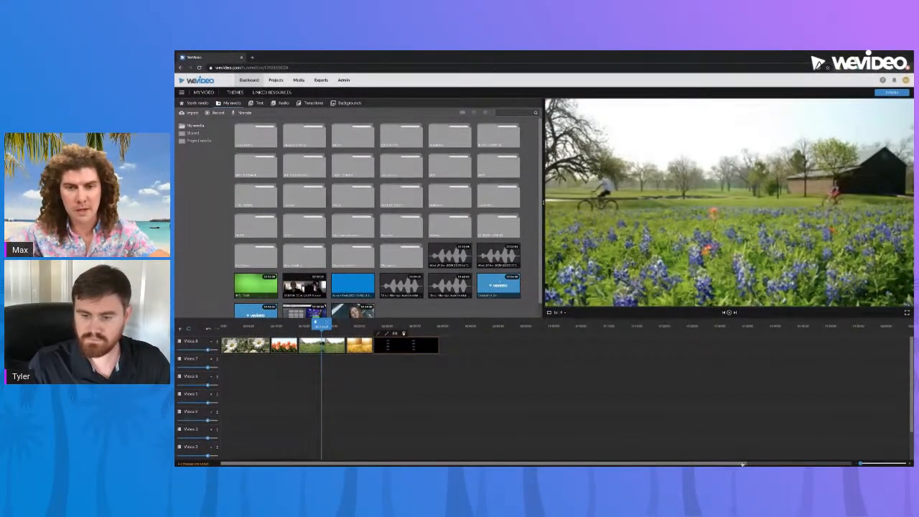
left_click_drag(285, 326, 263, 327)
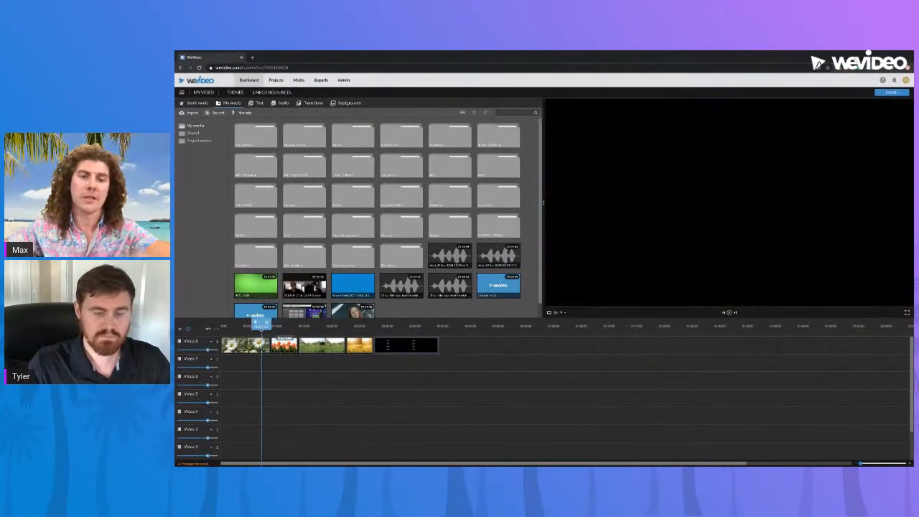